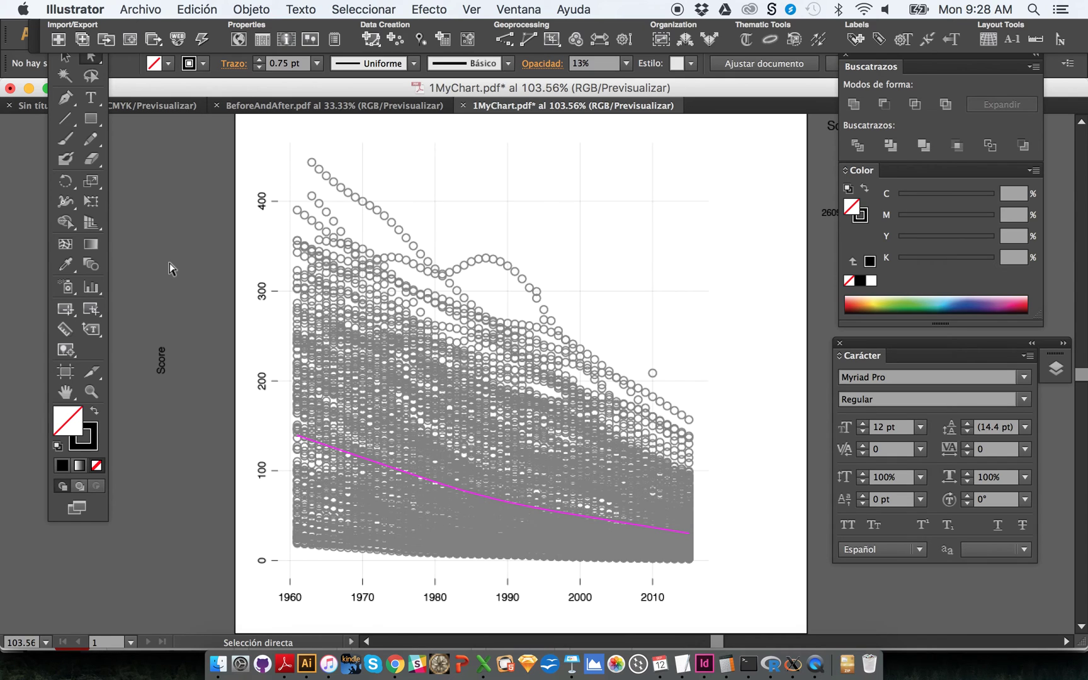
Step: Zoom into the 1MyChart plot, then on BeforeAndAfter.pdf zoom in on the FINAL green chart
key("z")
left_click(318, 170)
left_click_drag(318, 170, 750, 473)
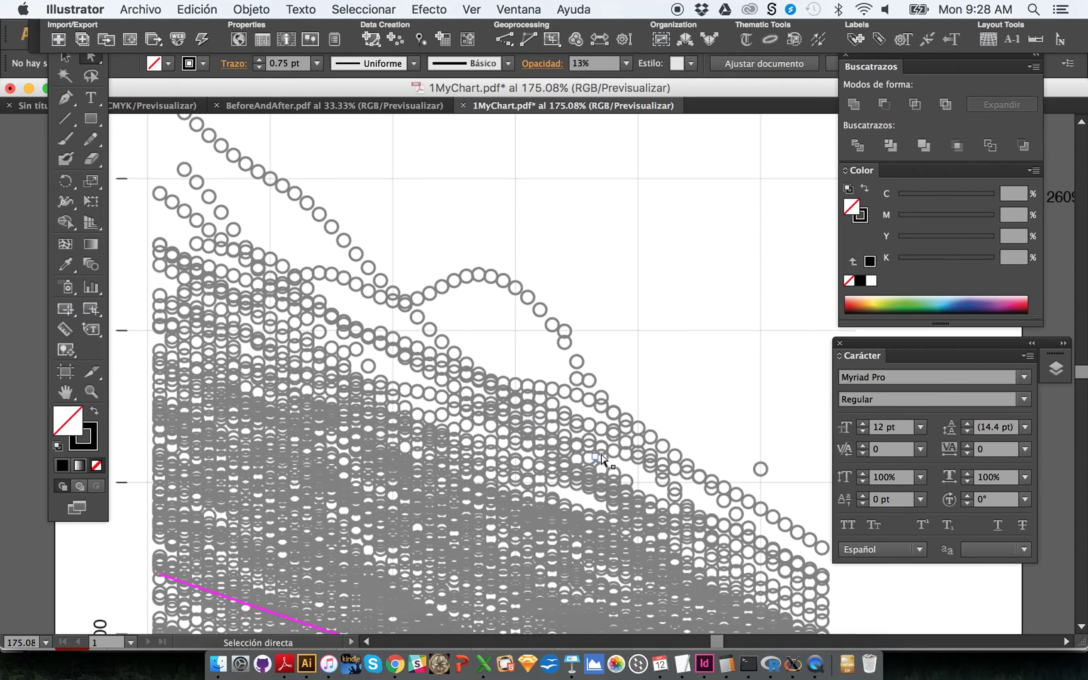
left_click(389, 104)
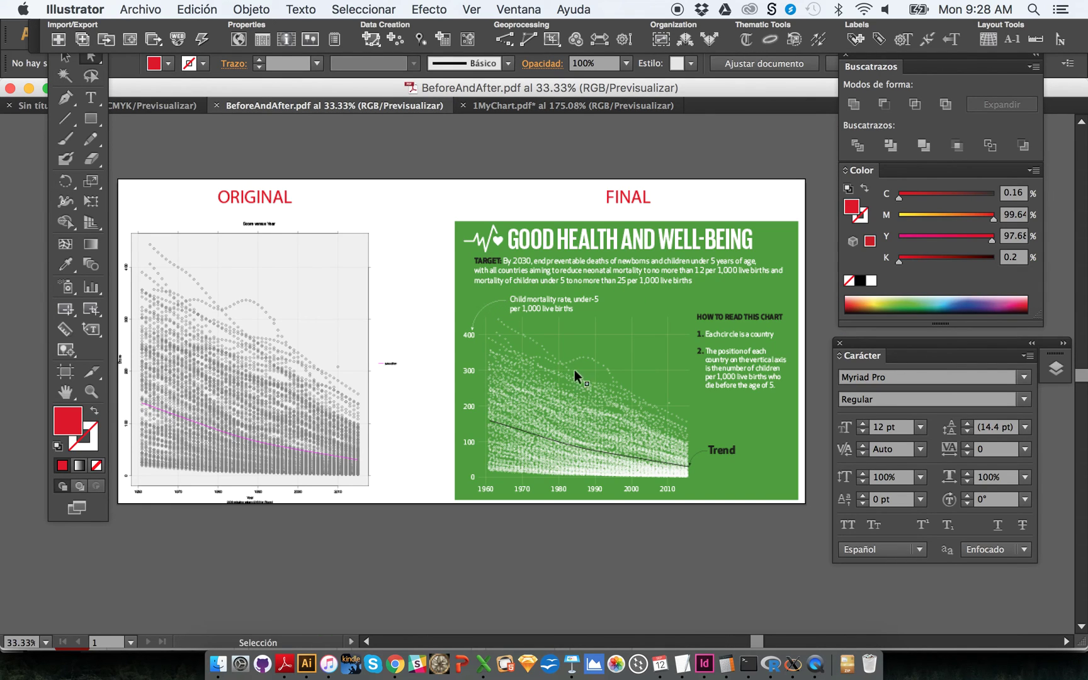
left_click_drag(422, 232, 804, 531)
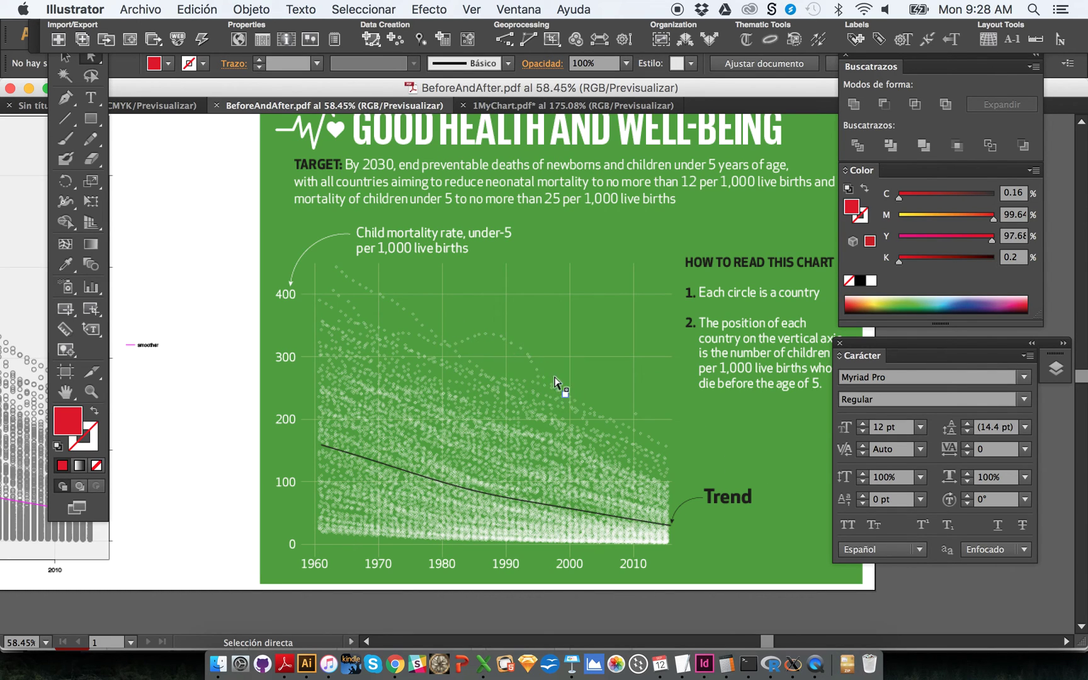
Step: Back on 1MyChart.pdf, zoom into the upper markers and select one grey circle up close
left_click(515, 108)
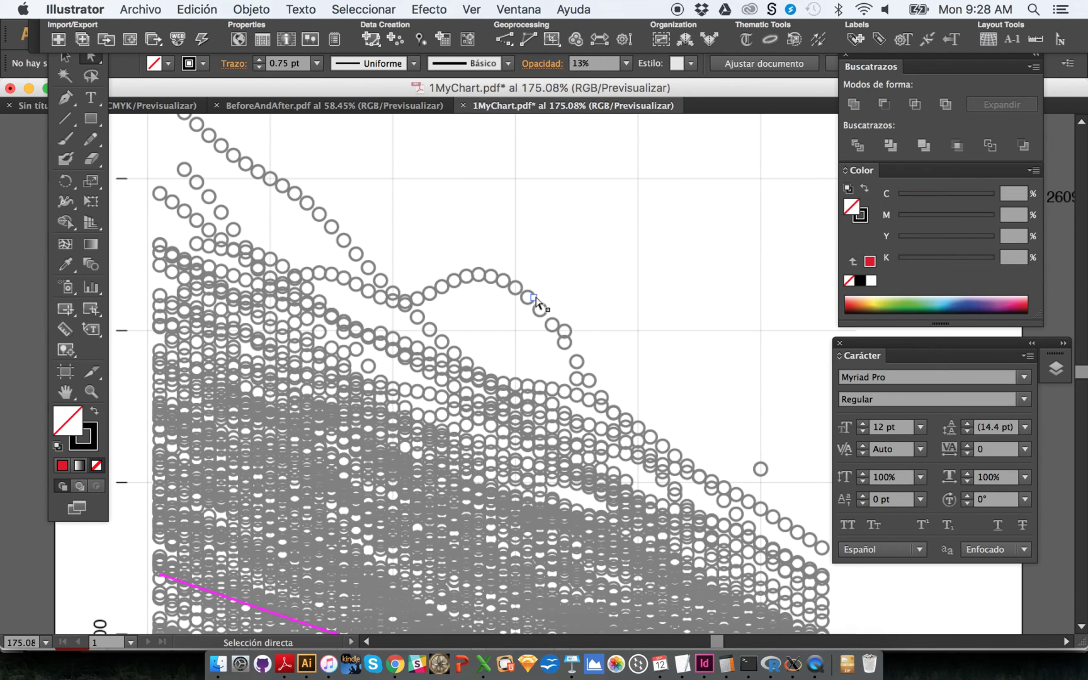
left_click_drag(283, 173, 466, 347)
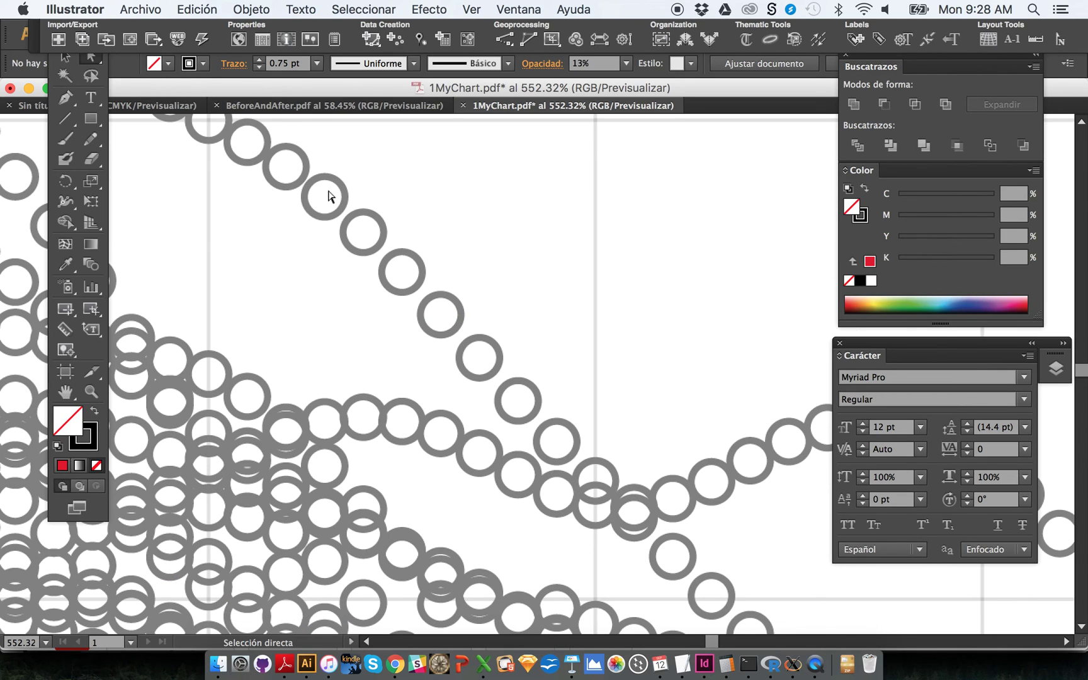
left_click(343, 193)
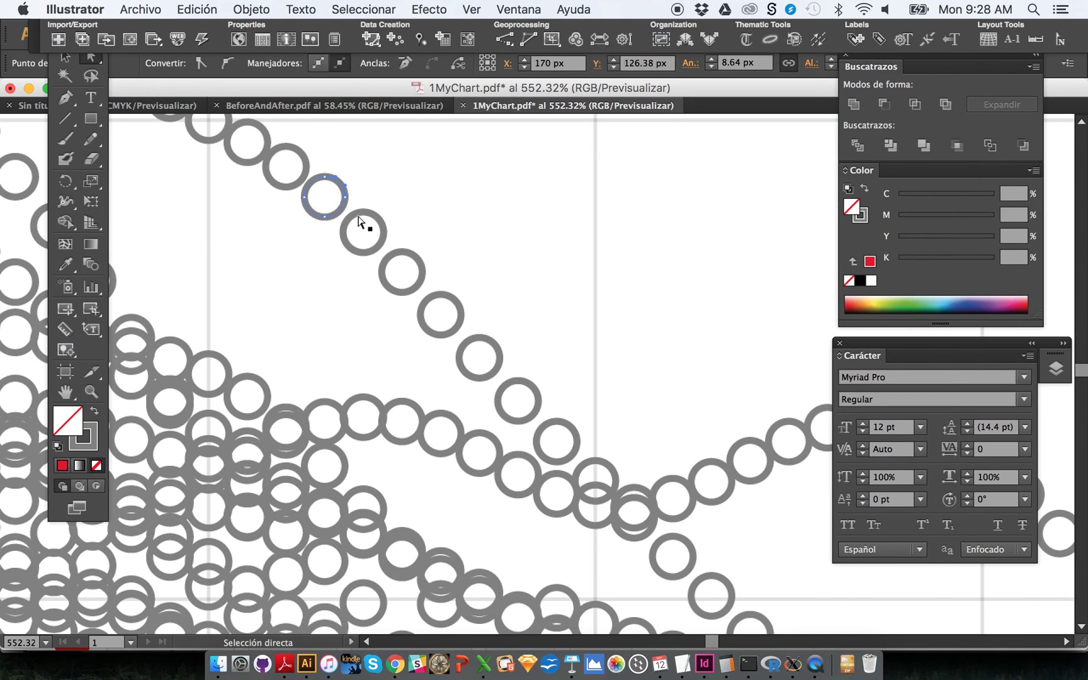
left_click_drag(330, 182, 474, 287)
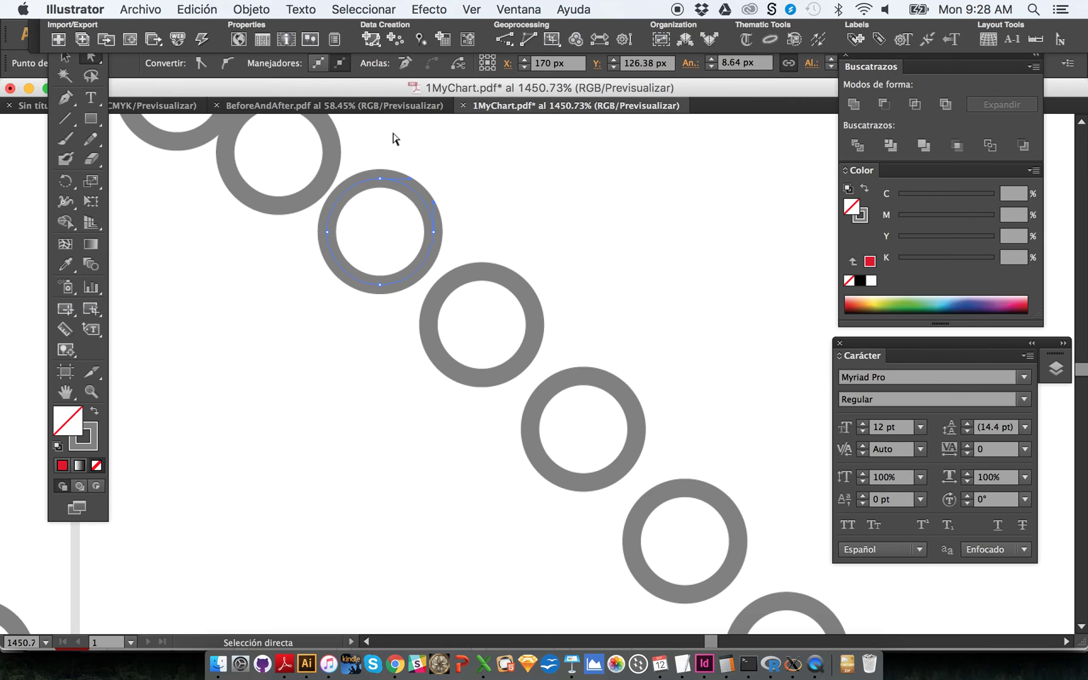
left_click(361, 8)
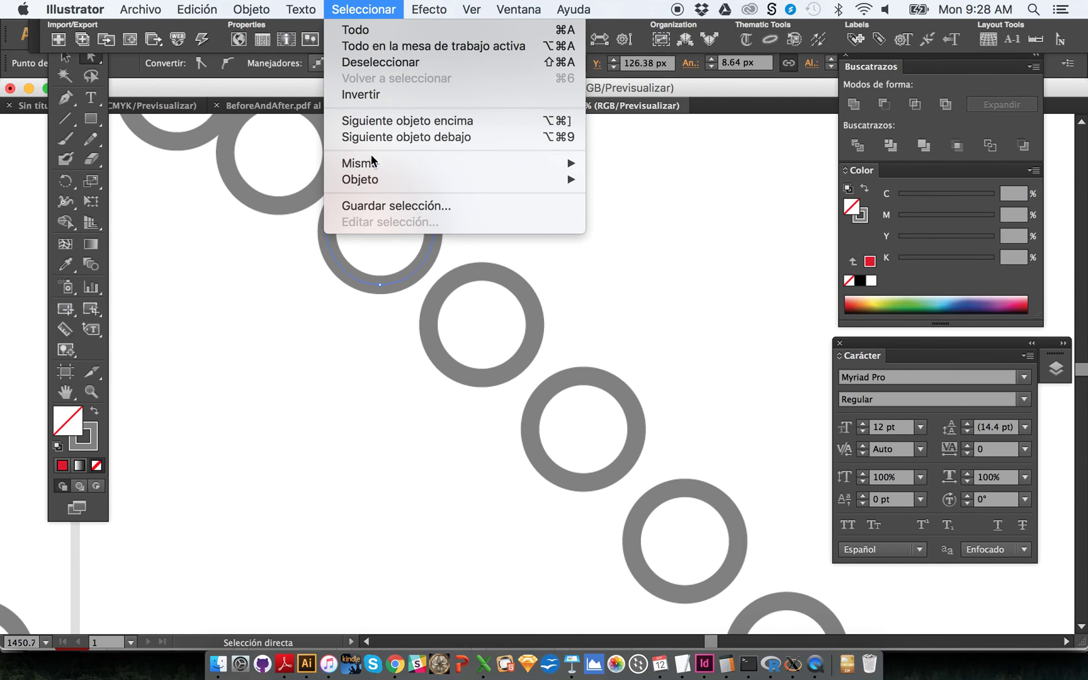
Step: Select all circles with the same stroke colour via Mismo > Color de trazo and zoom out
mouse_move(371, 165)
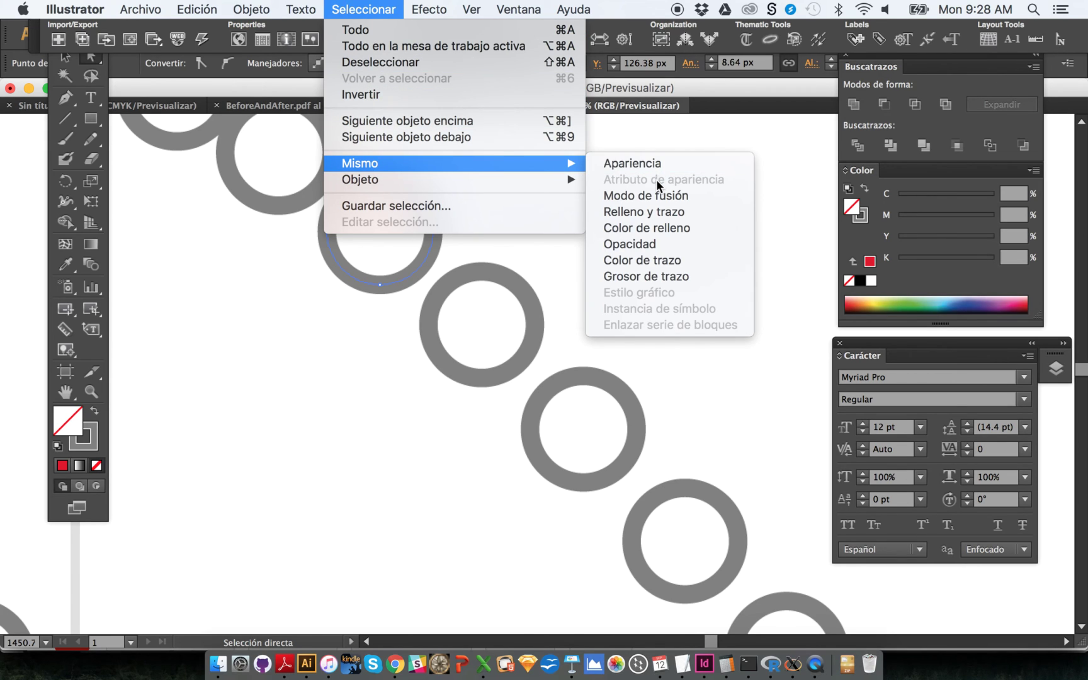
left_click(656, 260)
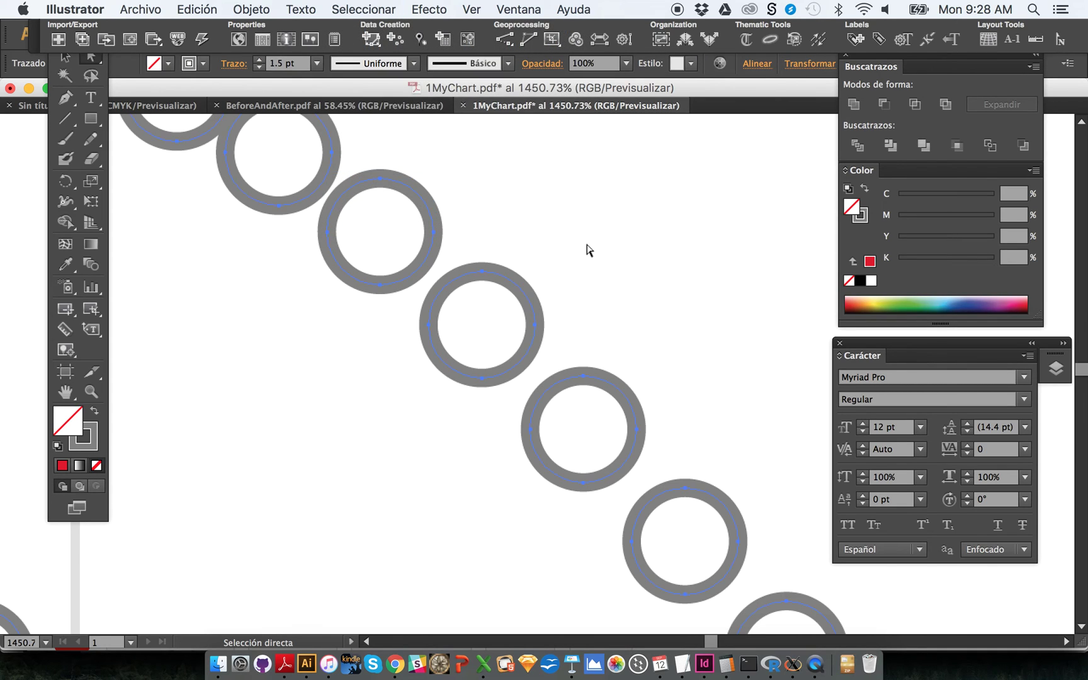
left_click(539, 309, "alt")
left_click(535, 345, "alt")
left_click(535, 345, "alt")
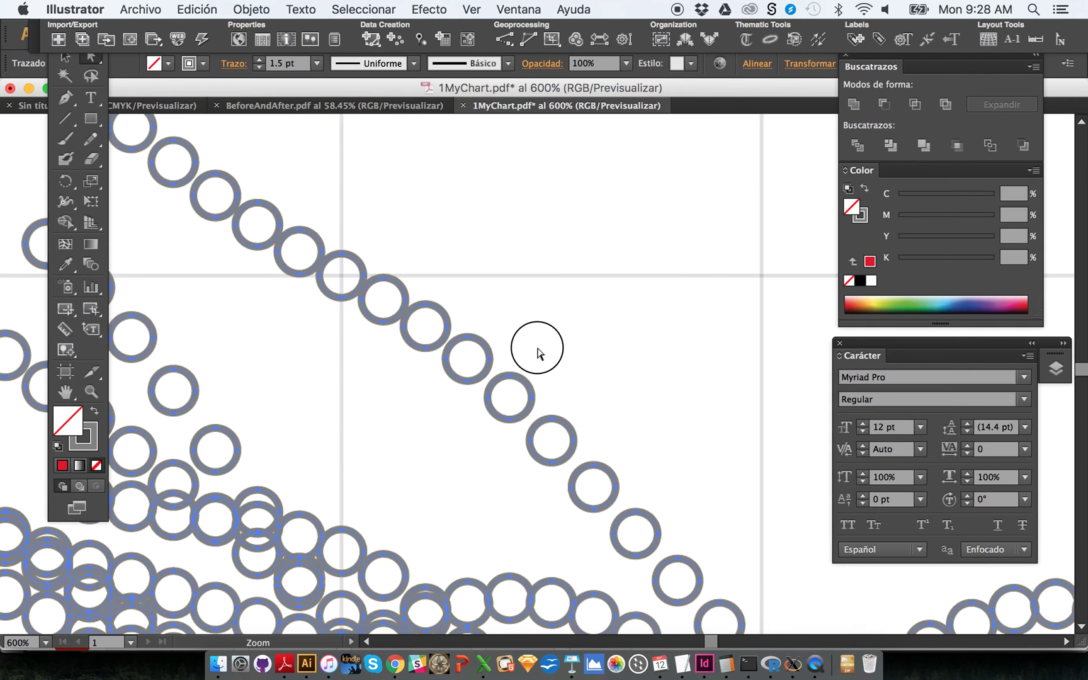
left_click(539, 351, "alt")
left_click(539, 351, "alt")
left_click(539, 350, "alt")
left_click(539, 348, "alt")
scroll(403, 190, "down", 5)
scroll(403, 189, "right", 5)
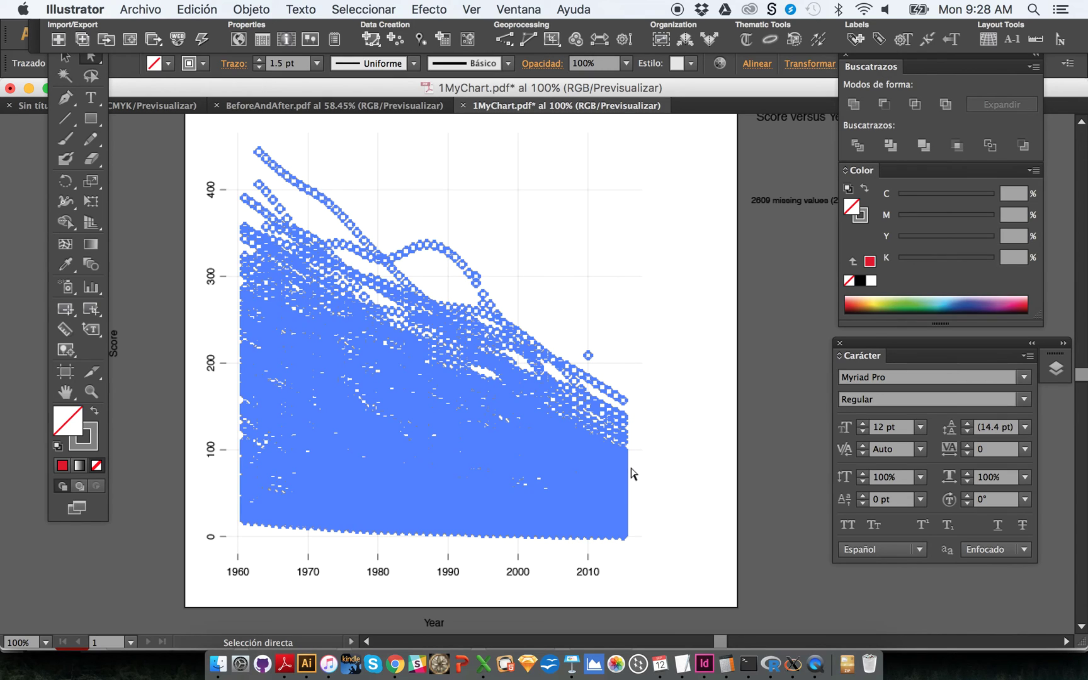
Step: Test the selection by deleting the markers, undo it, and zoom into the upper chart
key("Delete")
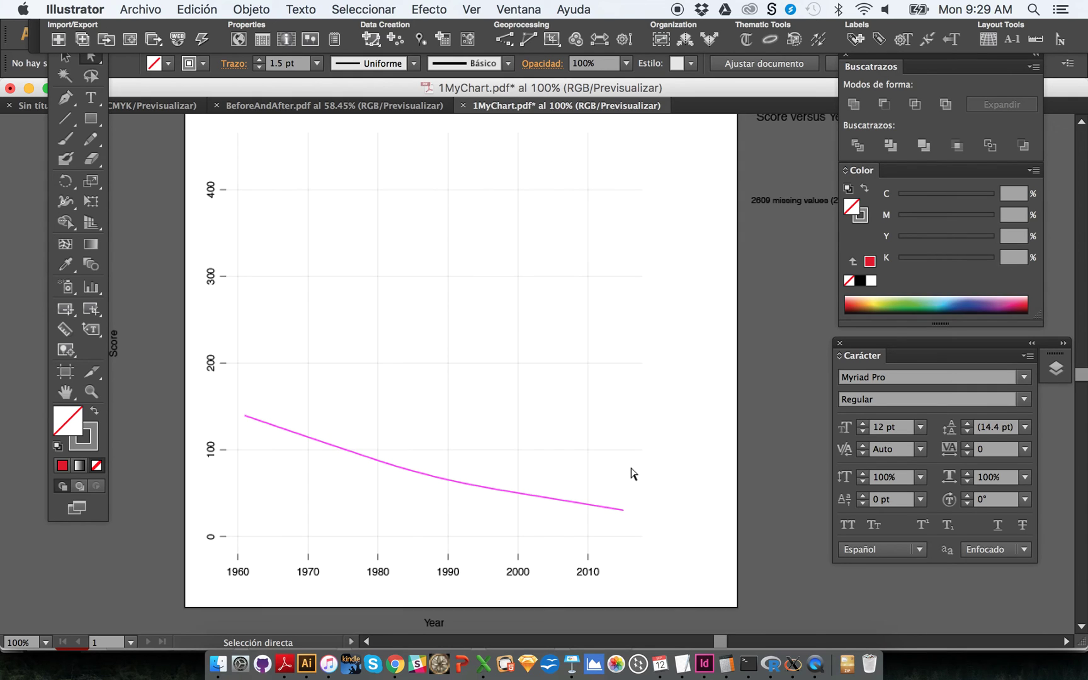
key("super+z")
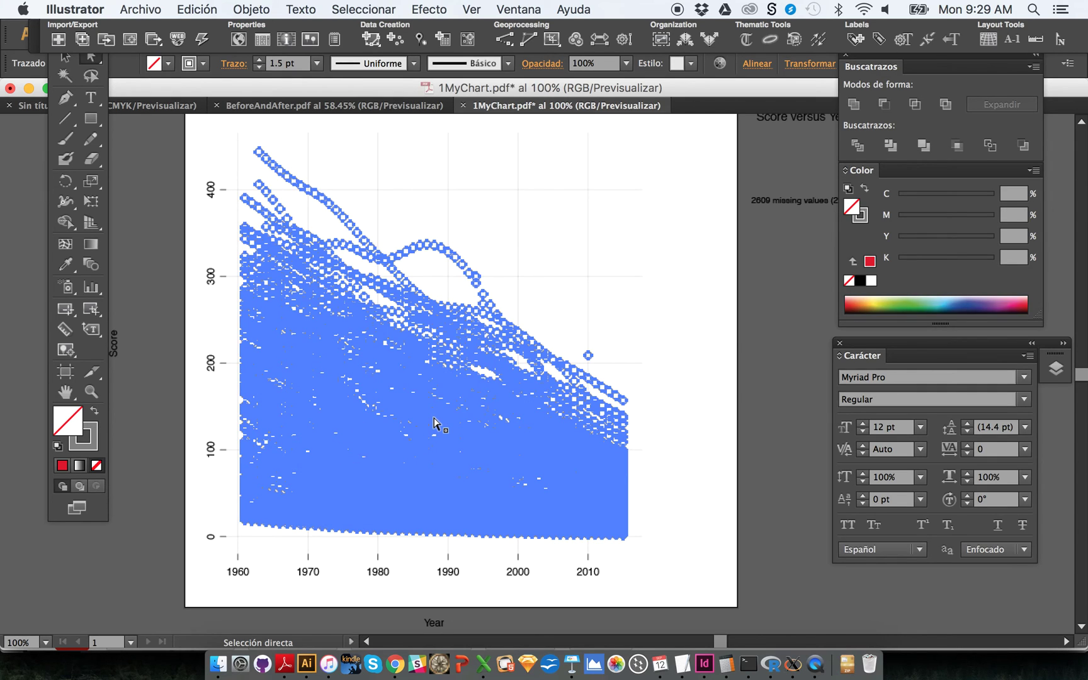
key("z")
left_click_drag(233, 139, 678, 435)
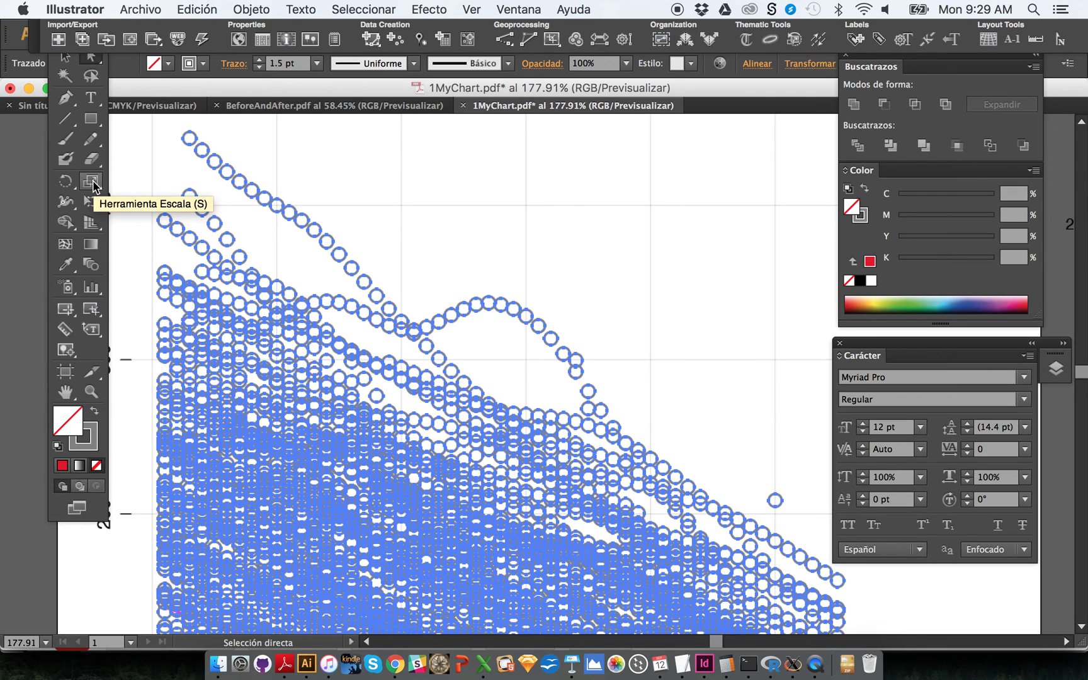
Step: Scale the selected markers uniformly to 65% and zoom out to view the shrunken point cloud
double_click(92, 182)
left_click_drag(104, 38, 204, 149)
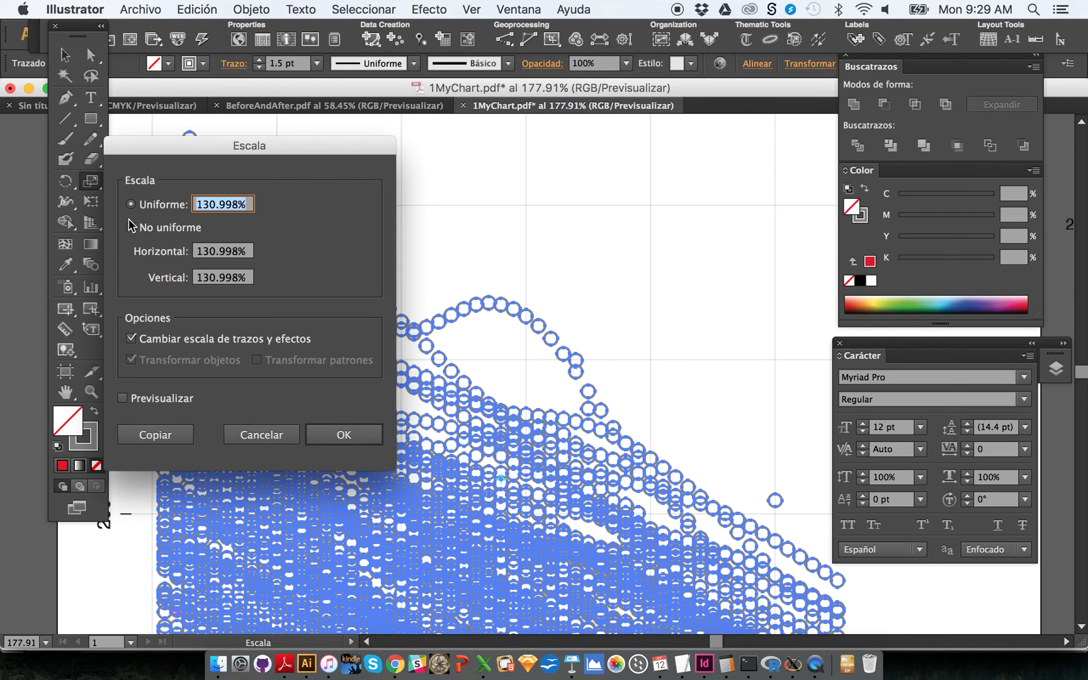
type("65")
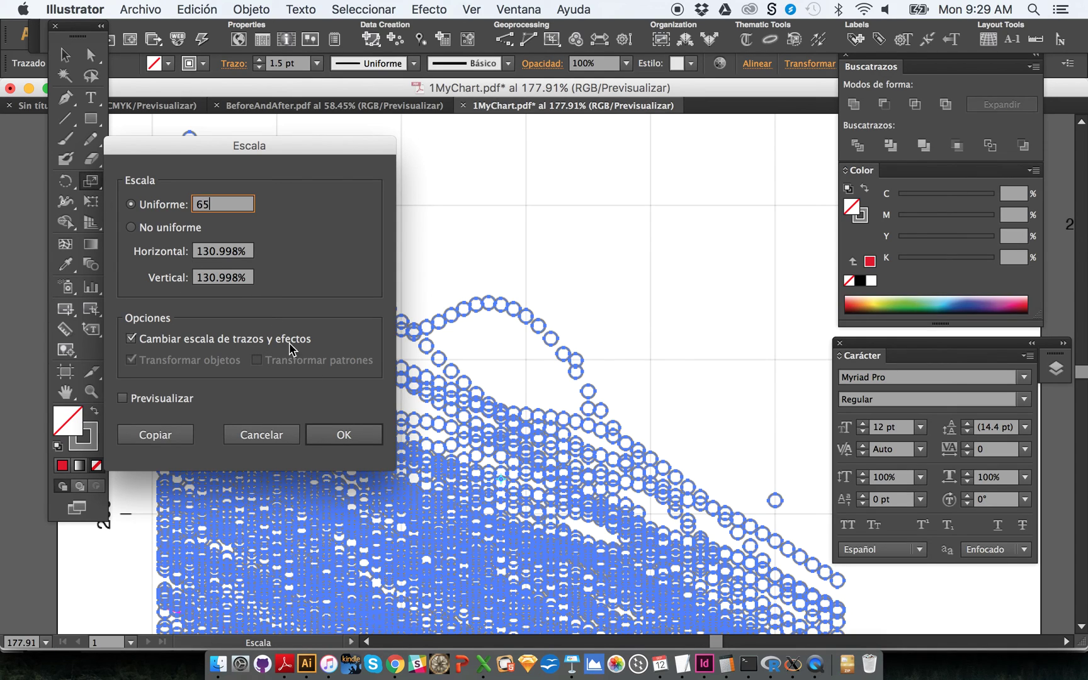
left_click(345, 435)
key("super+alt+space")
left_click(623, 529, "alt+super")
left_click_drag(432, 291, 437, 356)
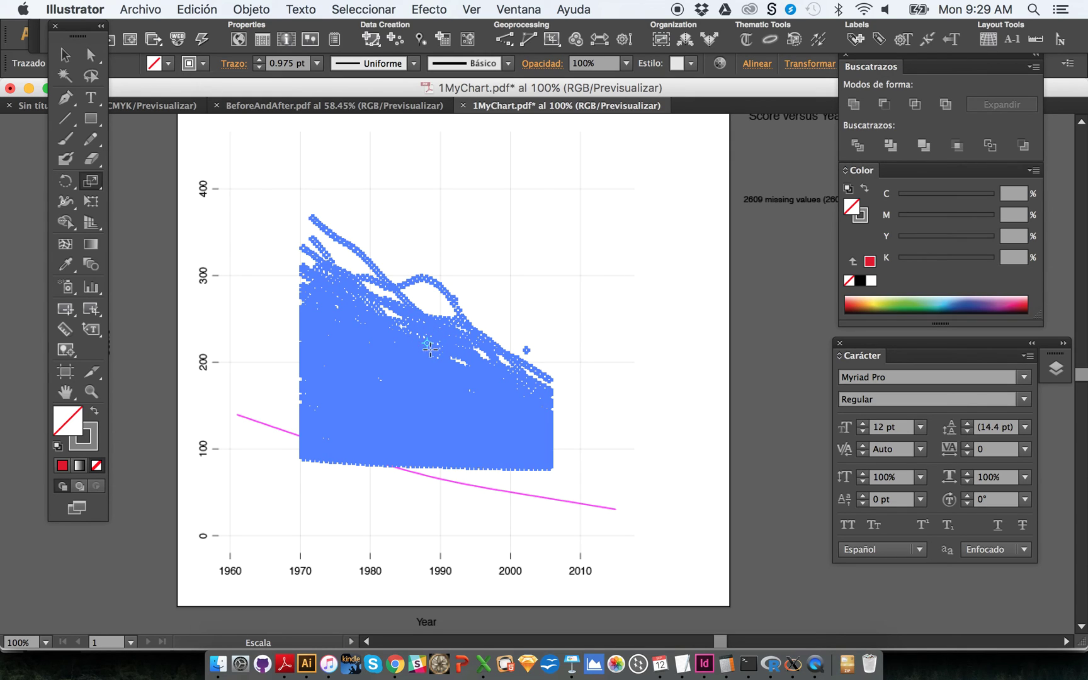
Step: Enlarge the point cloud back to its original size and zoom into the chart's upper-left area
key("super")
left_click_drag(497, 358, 403, 268)
left_click_drag(233, 137, 531, 360)
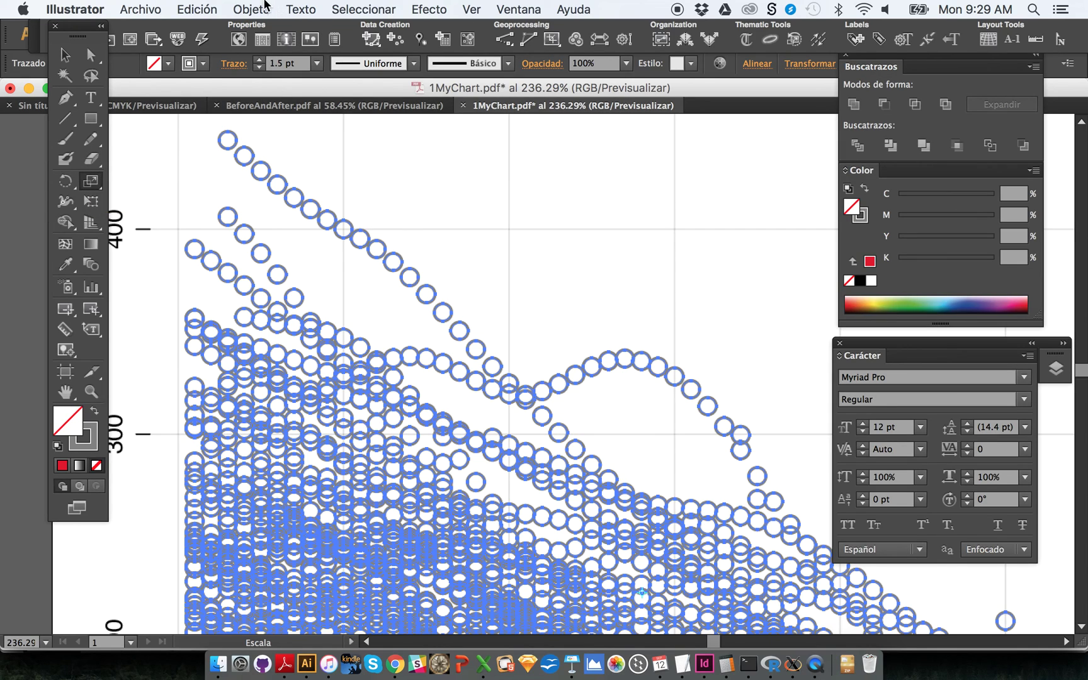
left_click(262, 7)
mouse_move(269, 32)
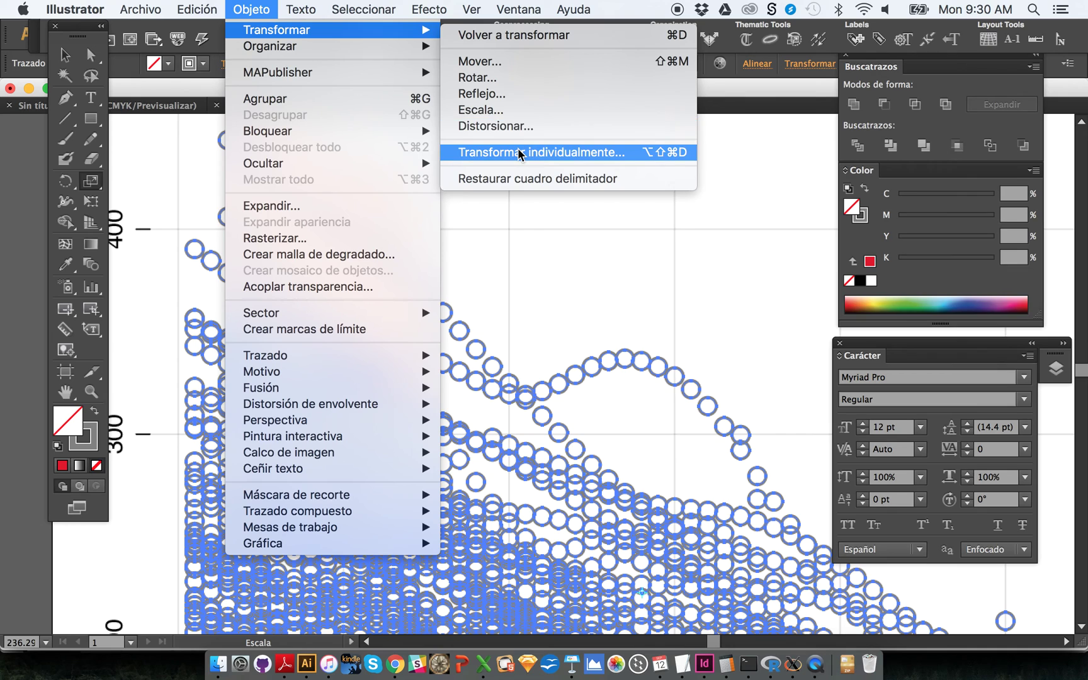
Step: Scale each marker individually to 50% horizontally and vertically, then undo the change
left_click(526, 155)
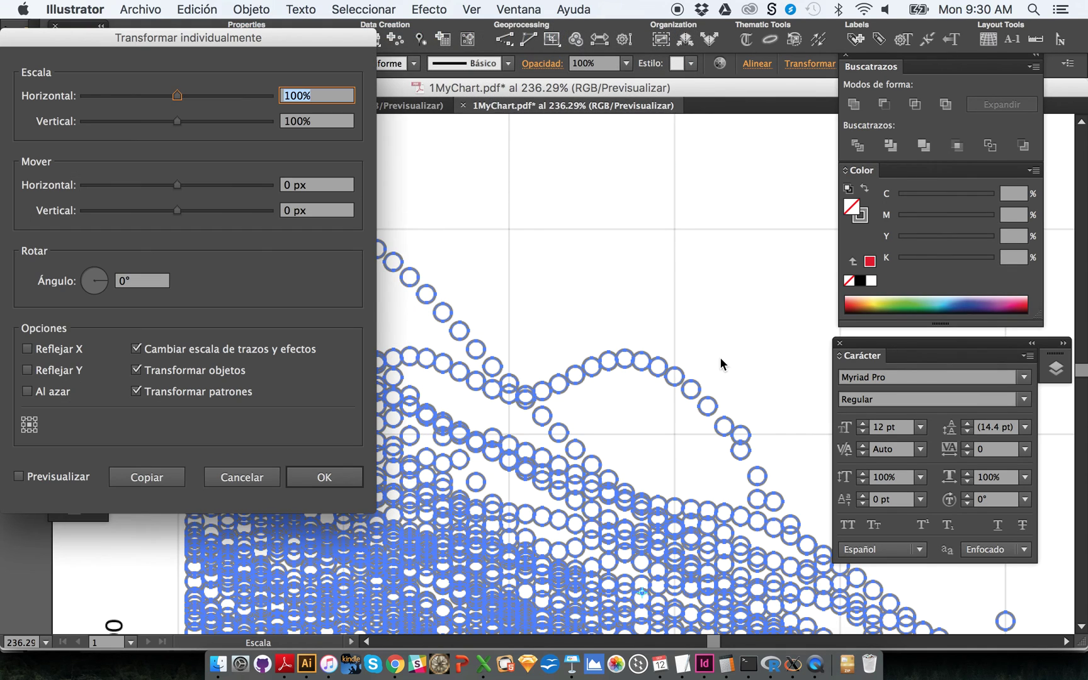
left_click_drag(279, 39, 927, 78)
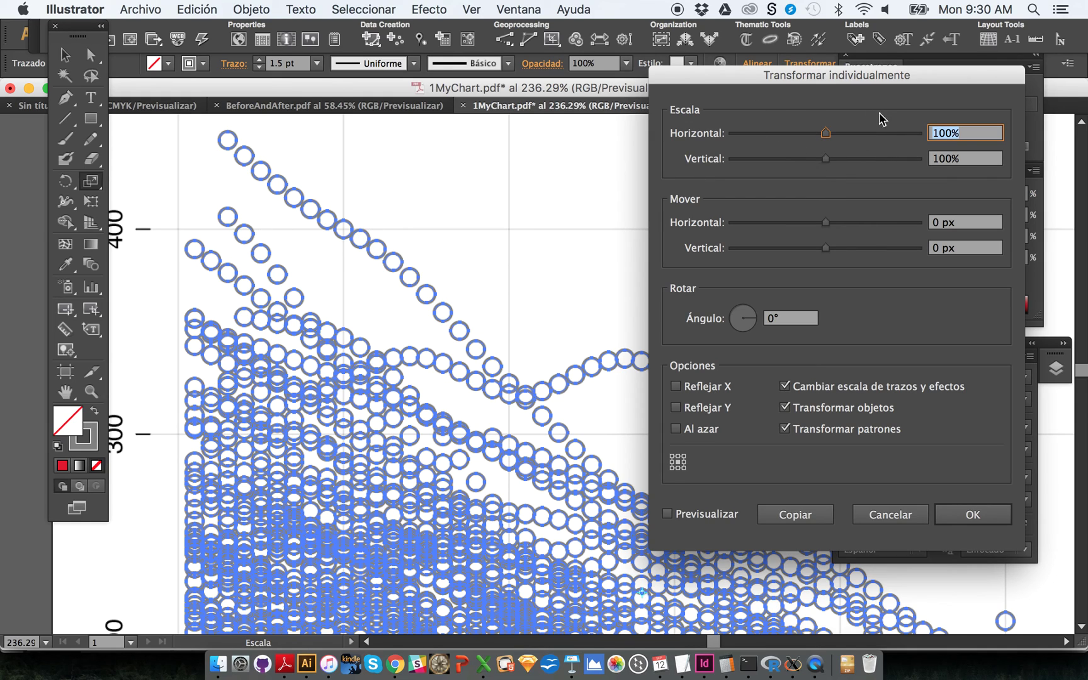
type("50")
key("Tab")
type("50")
left_click(979, 133)
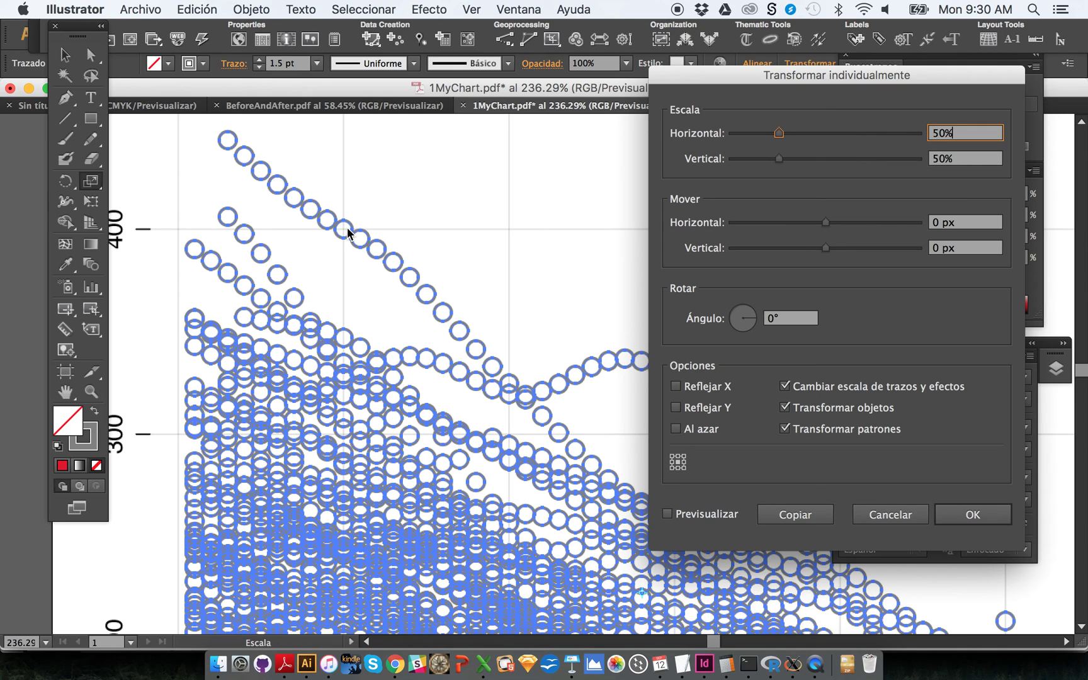
left_click(668, 514)
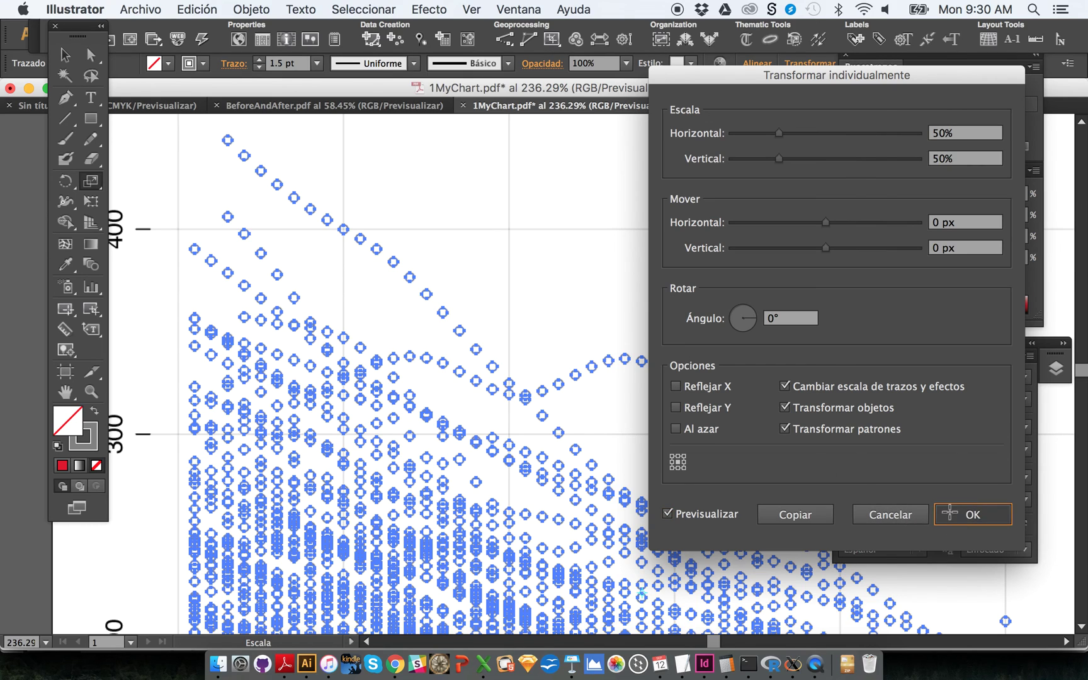
left_click(954, 514)
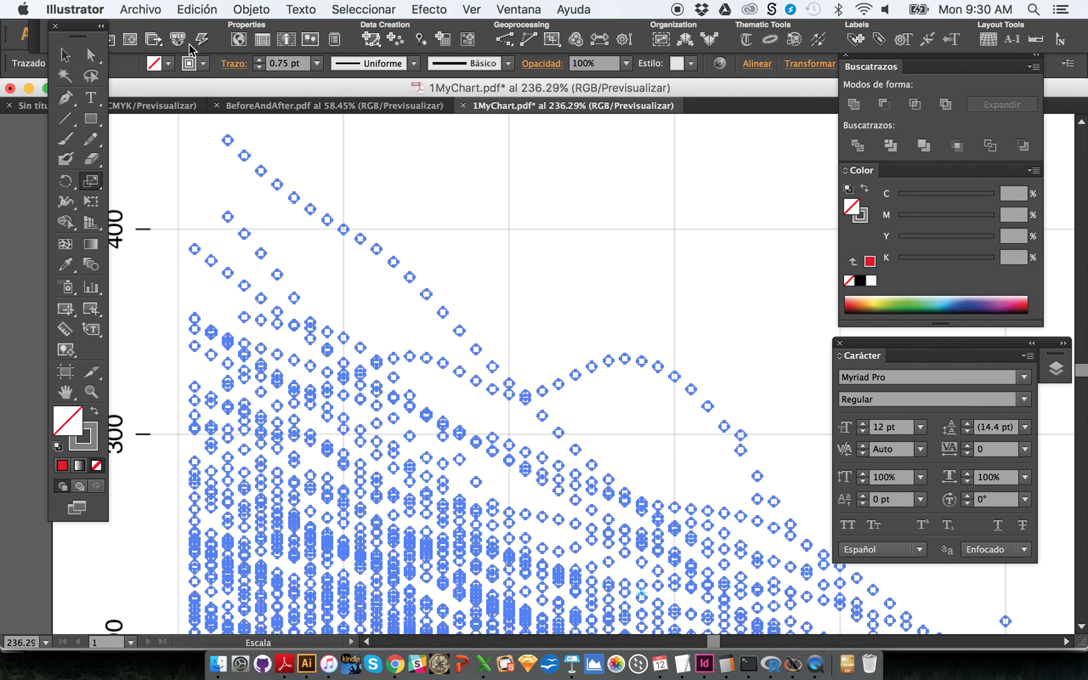
key("super+z")
Step: Zoom to 100% and draw a small test circle on empty artboard space right of the chart
key("super+1")
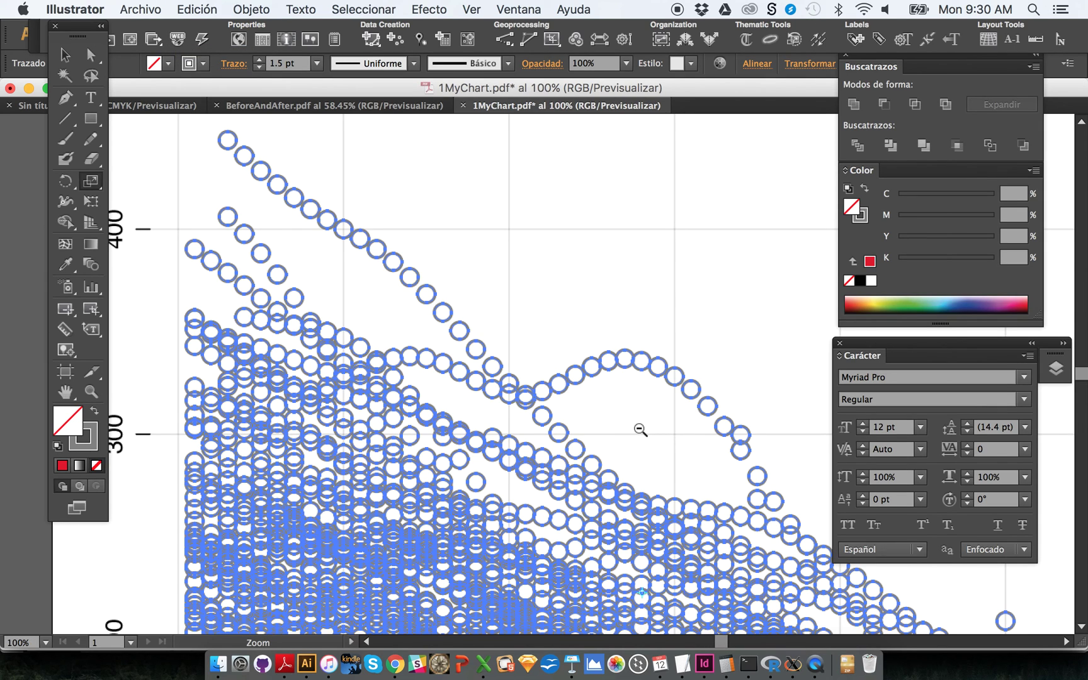
left_click(91, 55)
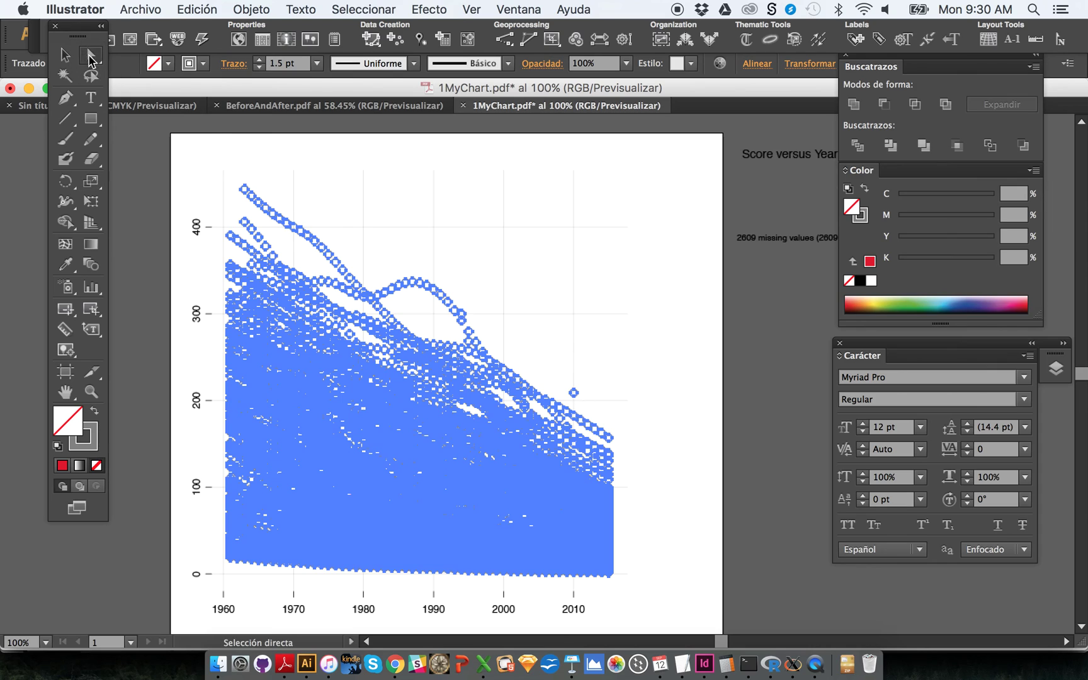
left_click_drag(530, 351, 285, 242)
left_click_drag(99, 127, 151, 159)
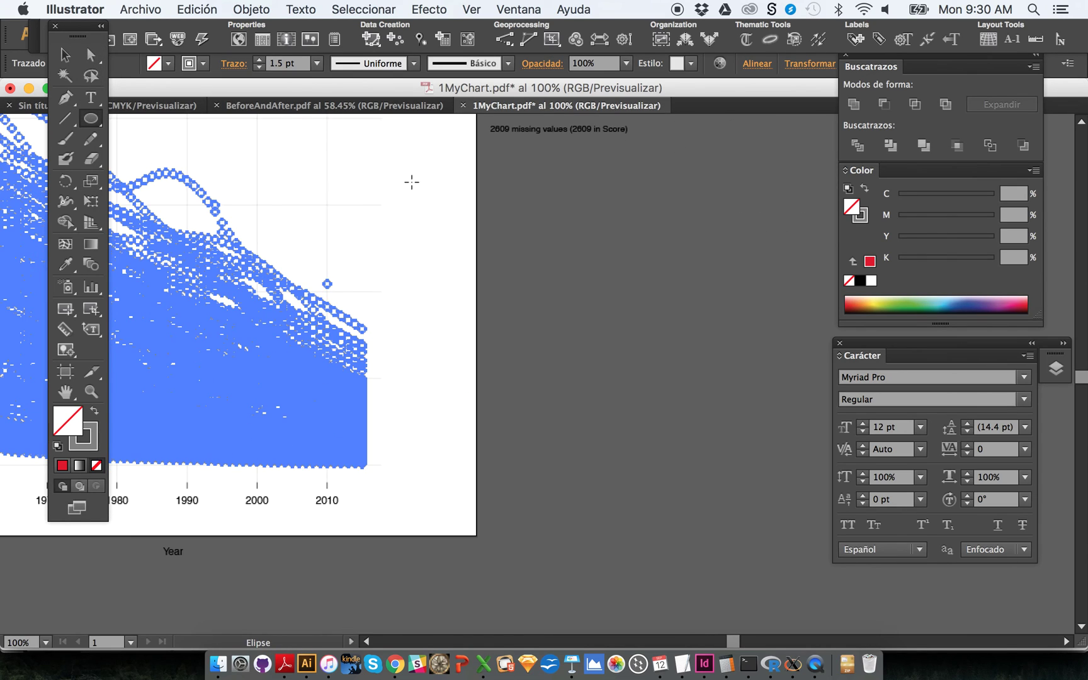
left_click_drag(428, 180, 445, 196)
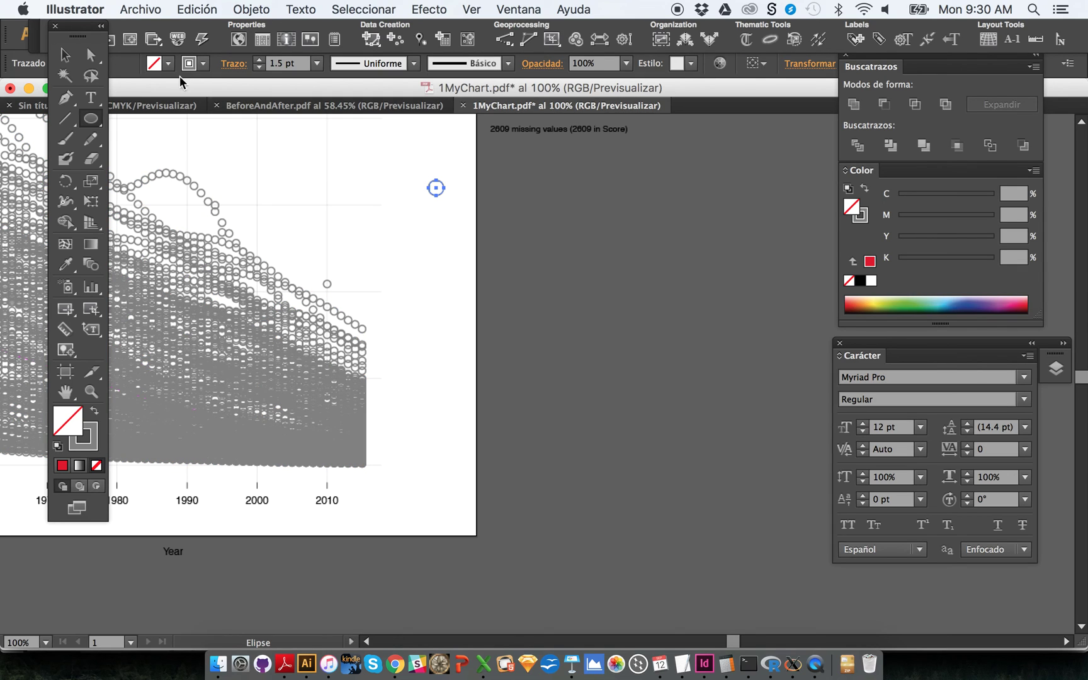
Step: Copy the circle downward into a column of five and group the five test circles
left_click(91, 55)
left_click_drag(440, 205, 439, 291)
left_click(463, 317)
left_click_drag(480, 358, 504, 417)
left_click_drag(434, 221, 597, 457)
left_click_drag(391, 157, 481, 443)
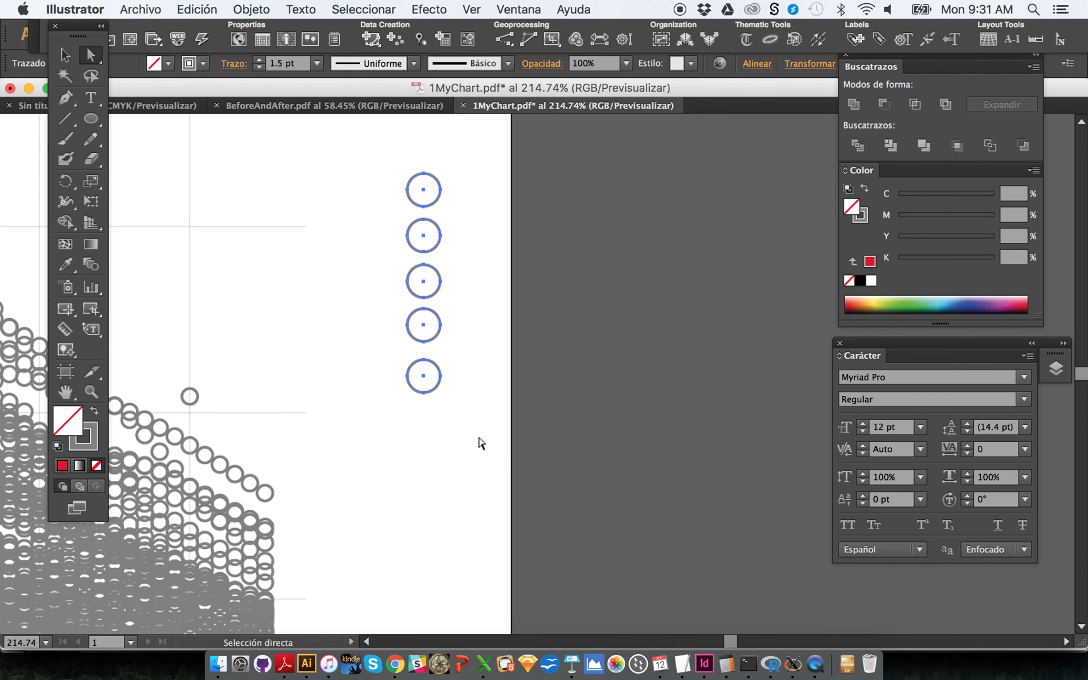
key("super+g")
left_click(459, 322)
left_click(63, 58)
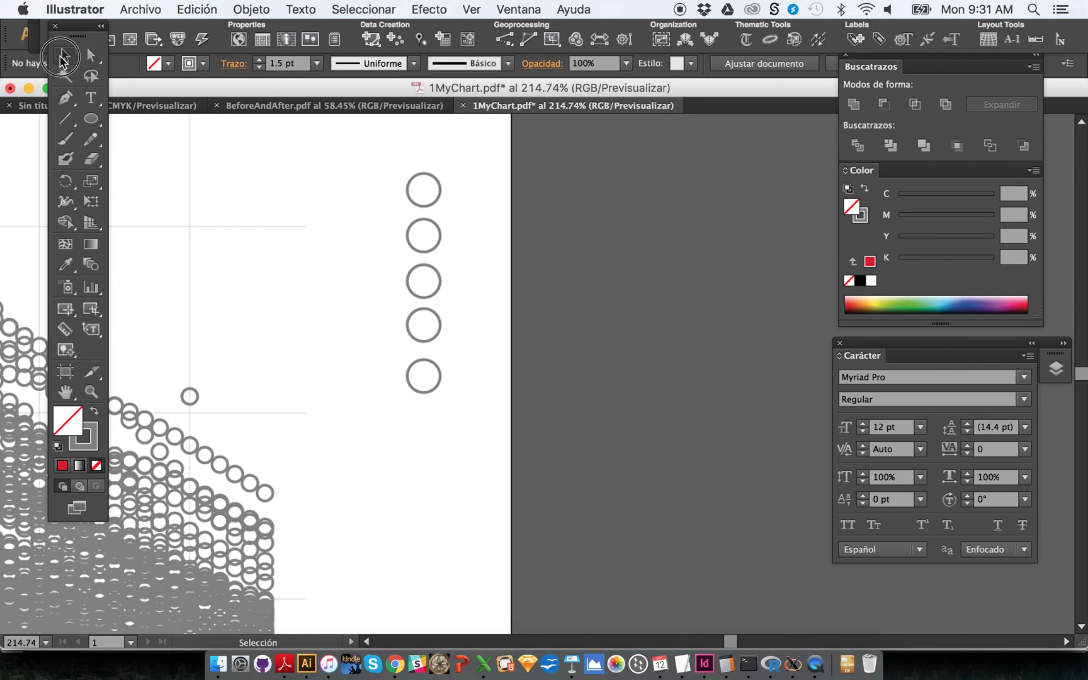
left_click(436, 198)
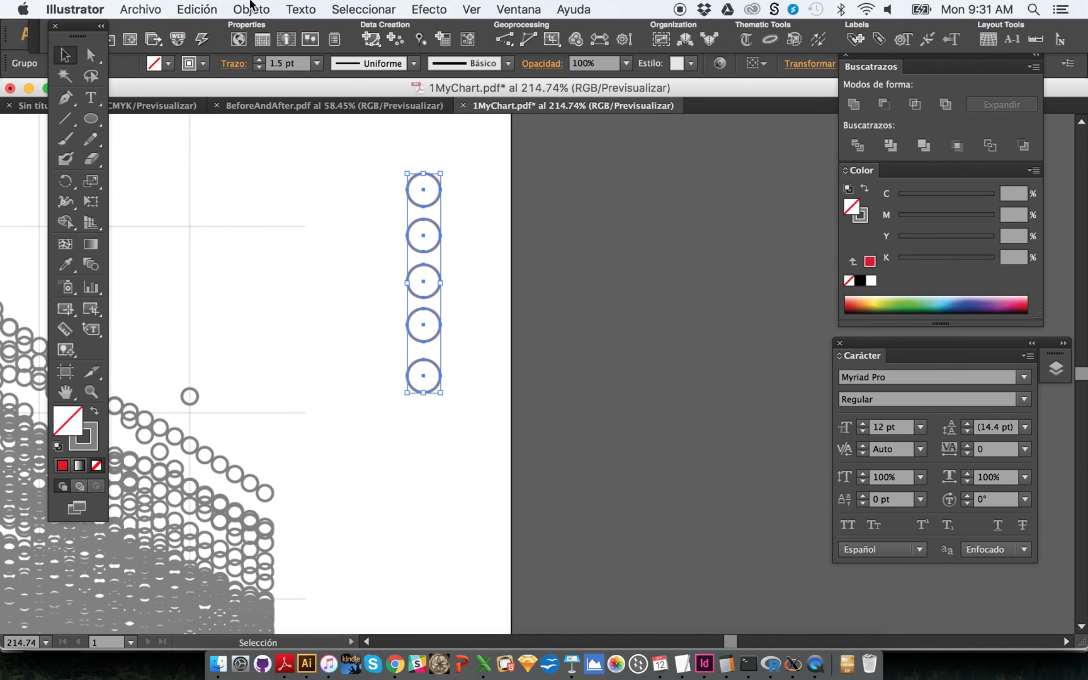
left_click(251, 8)
mouse_move(249, 30)
left_click(626, 151)
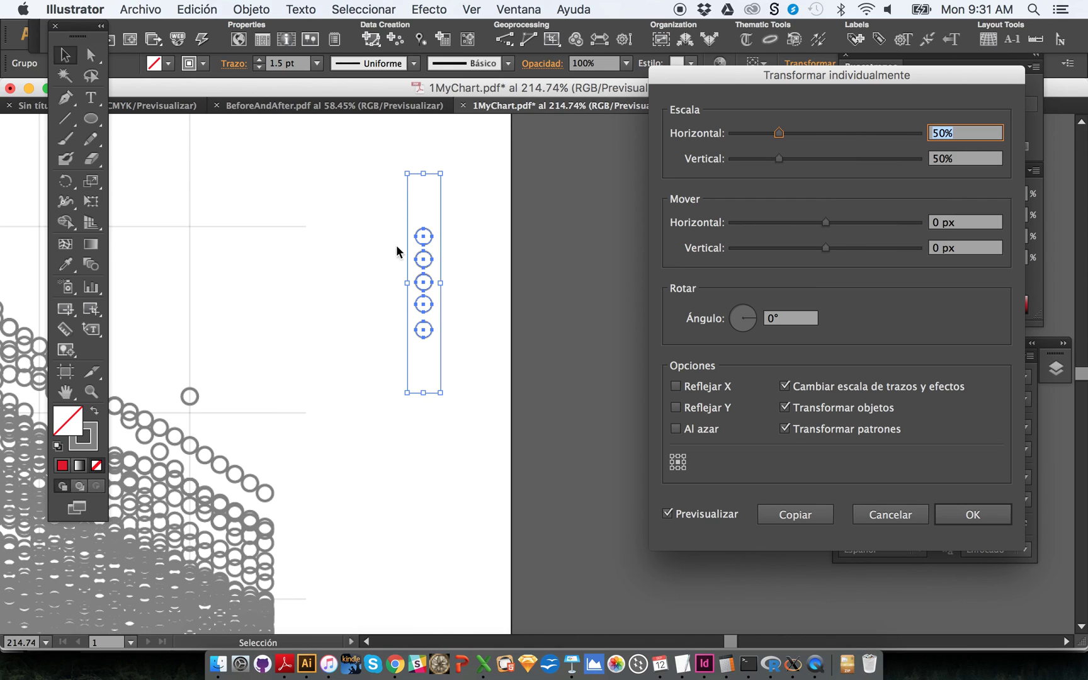
left_click(878, 515)
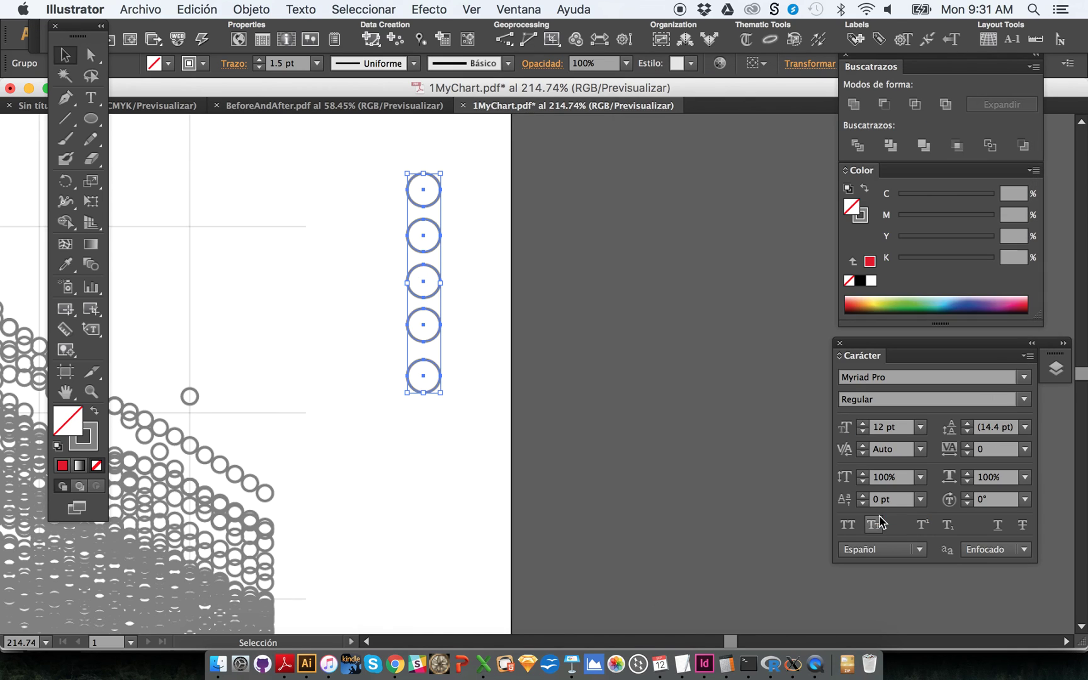
left_click(91, 55)
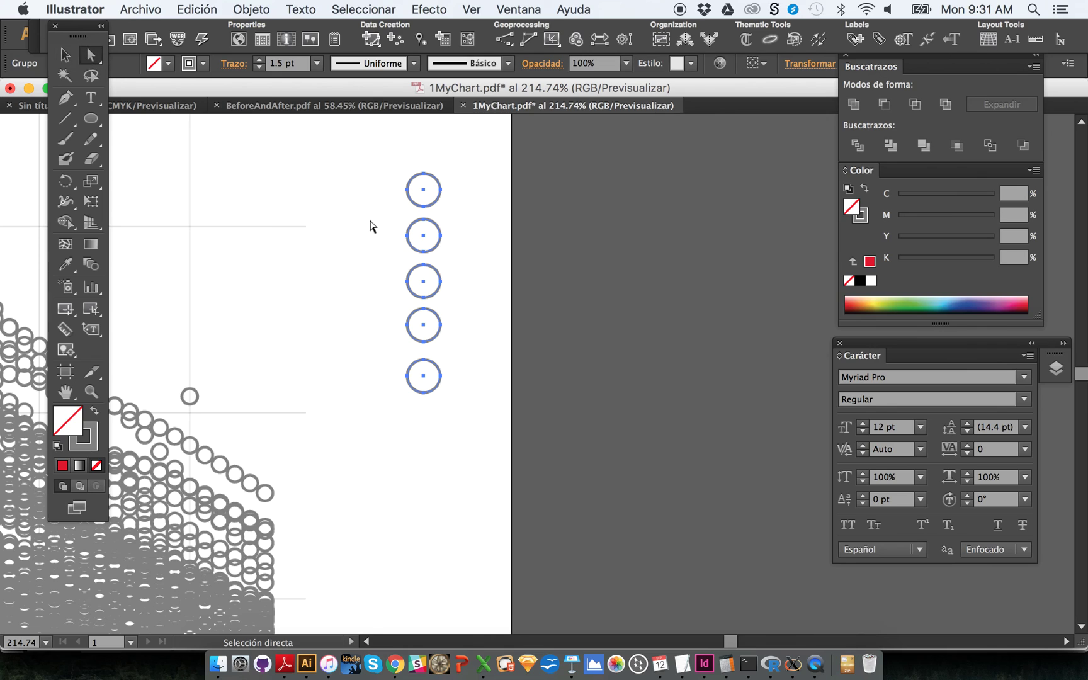
left_click(400, 183)
Step: Delete the five test circles and pick one chart marker as a sample
left_click_drag(400, 183, 473, 453)
key("Delete")
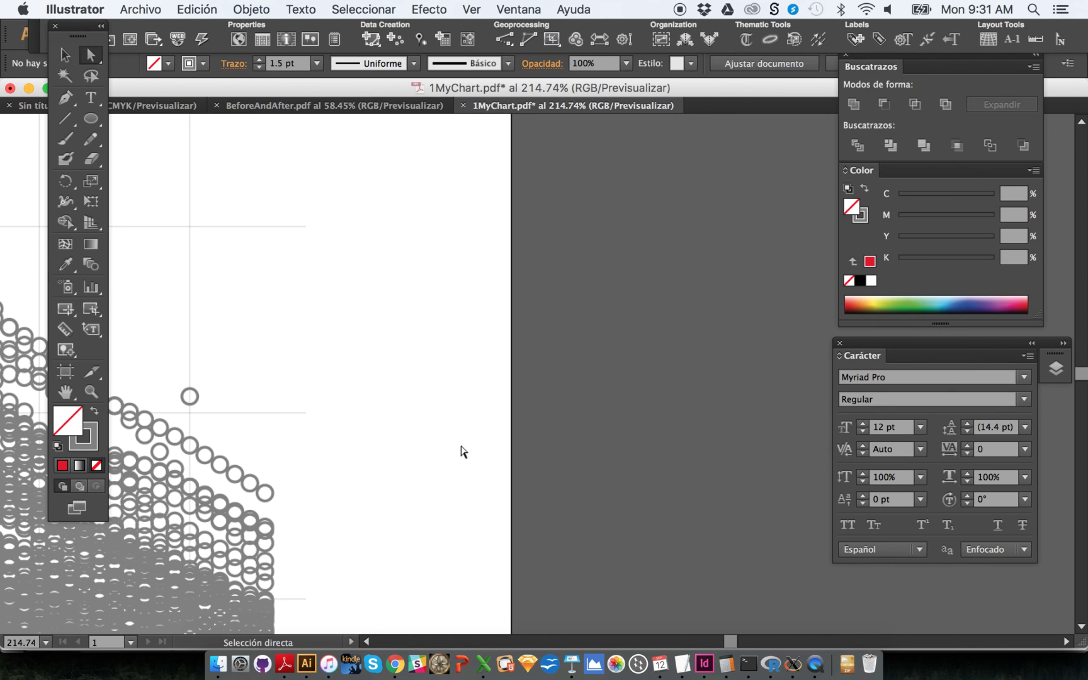
left_click(199, 398)
scroll(302, 384, "left", 5)
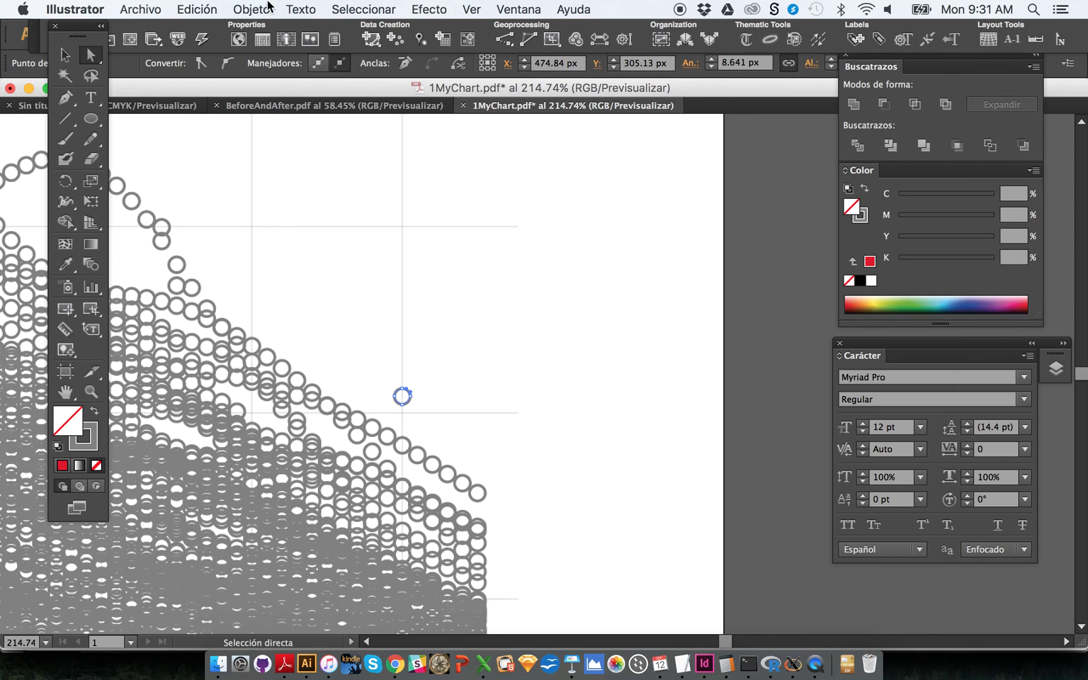
Step: Select every marker sharing its stroke colour with Seleccionar > Mismo > Color de trazo
left_click(335, 9)
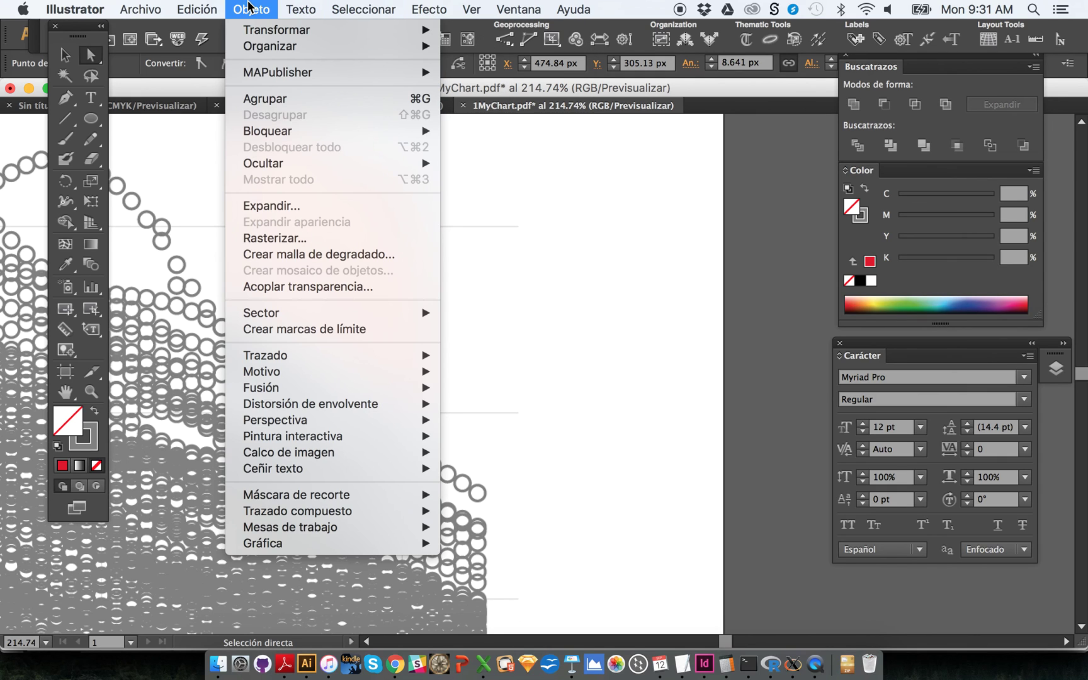
mouse_move(392, 6)
mouse_move(407, 165)
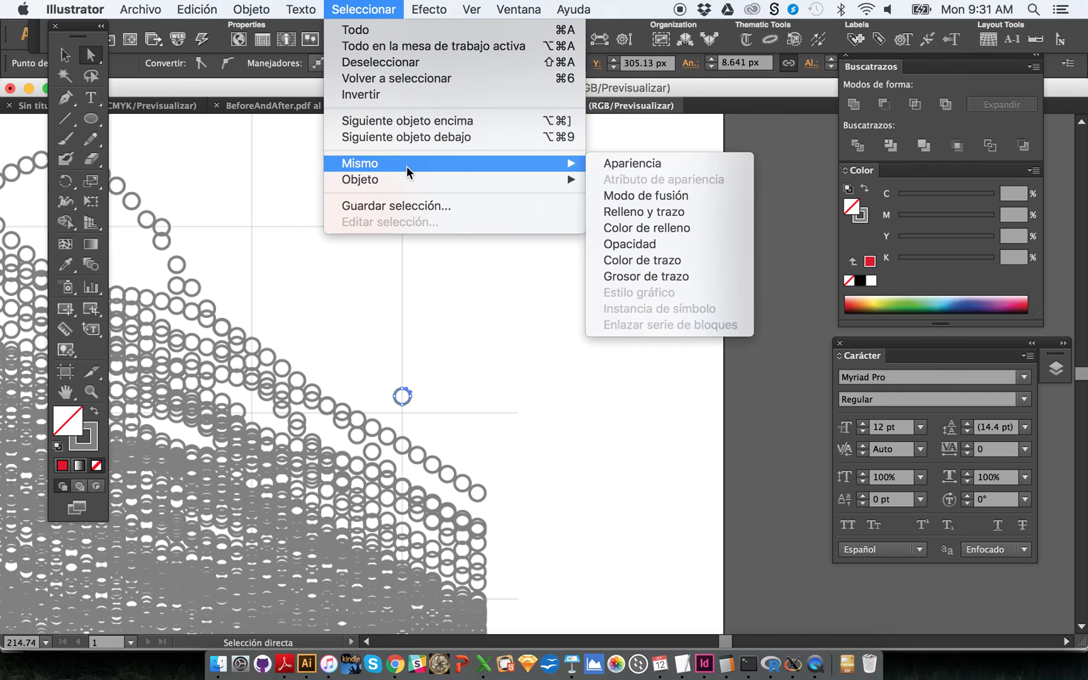
left_click(654, 263)
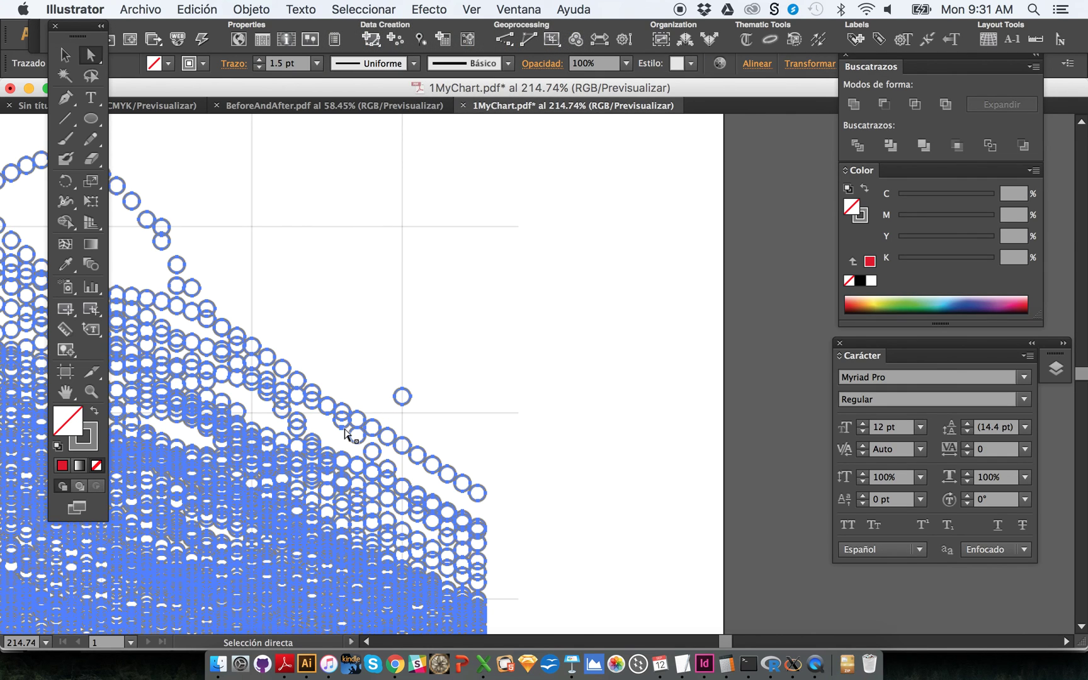
scroll(345, 433, "left", 6)
scroll(345, 433, "up", 2)
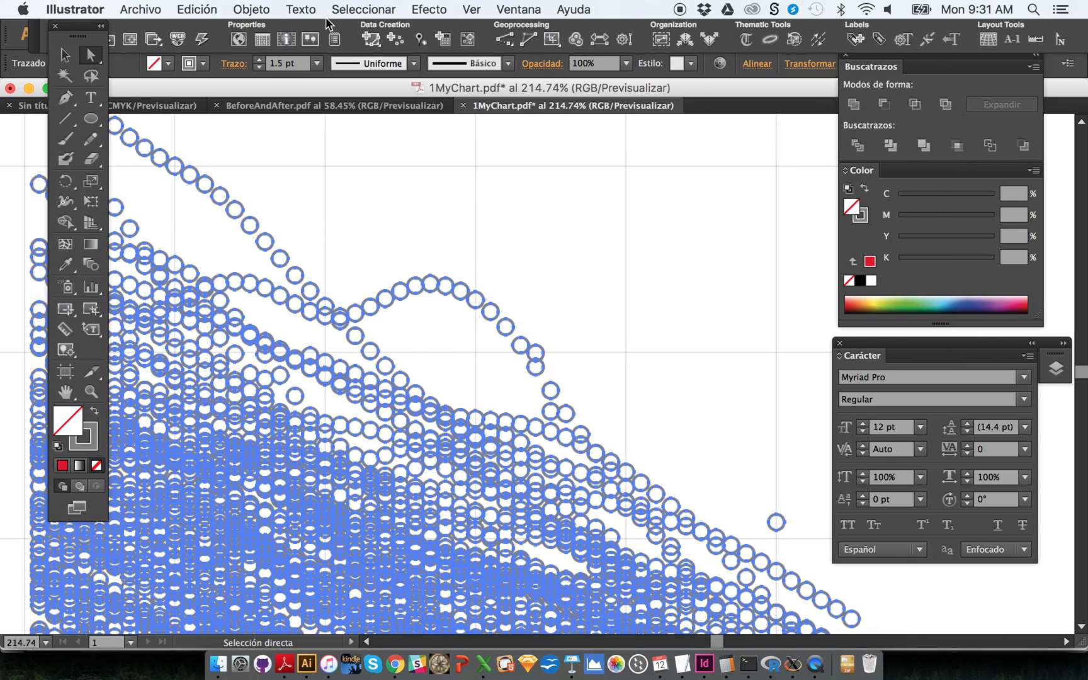
left_click(258, 9)
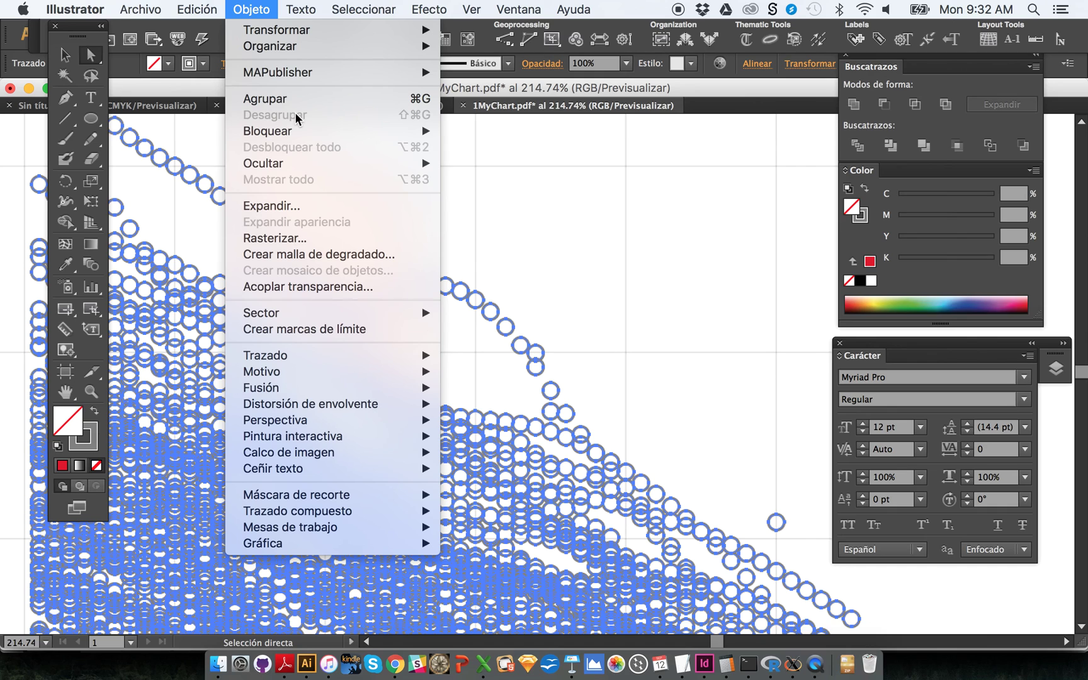
Step: Apply Transformar individualmente at 50% to the selected markers, then clear the selection
left_click(251, 7)
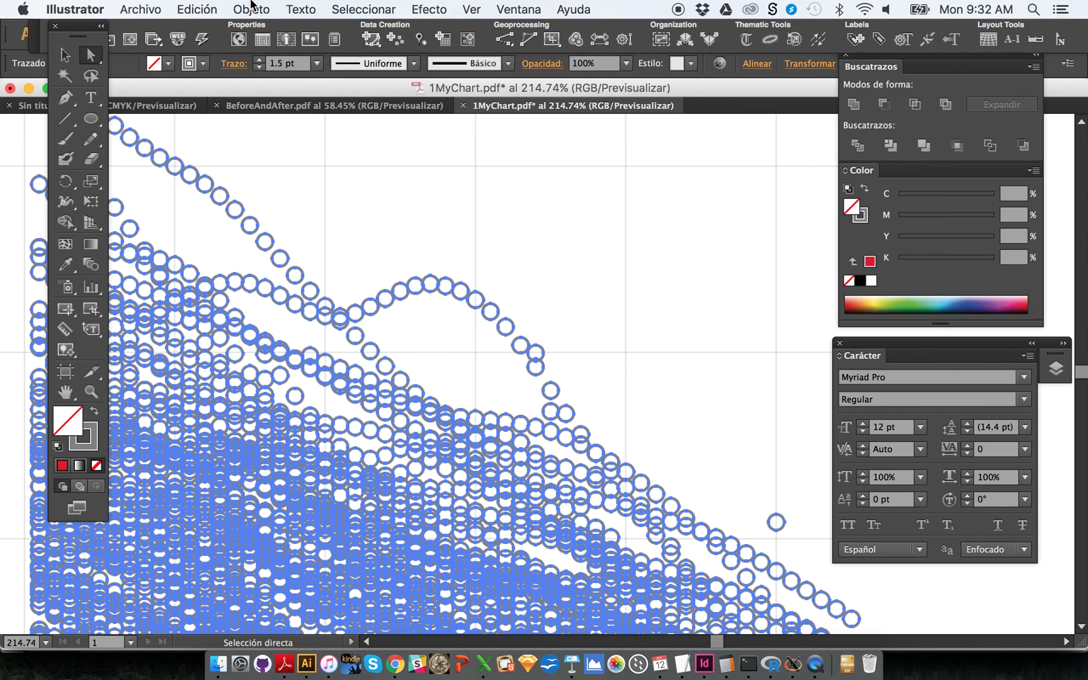
left_click(251, 7)
mouse_move(266, 28)
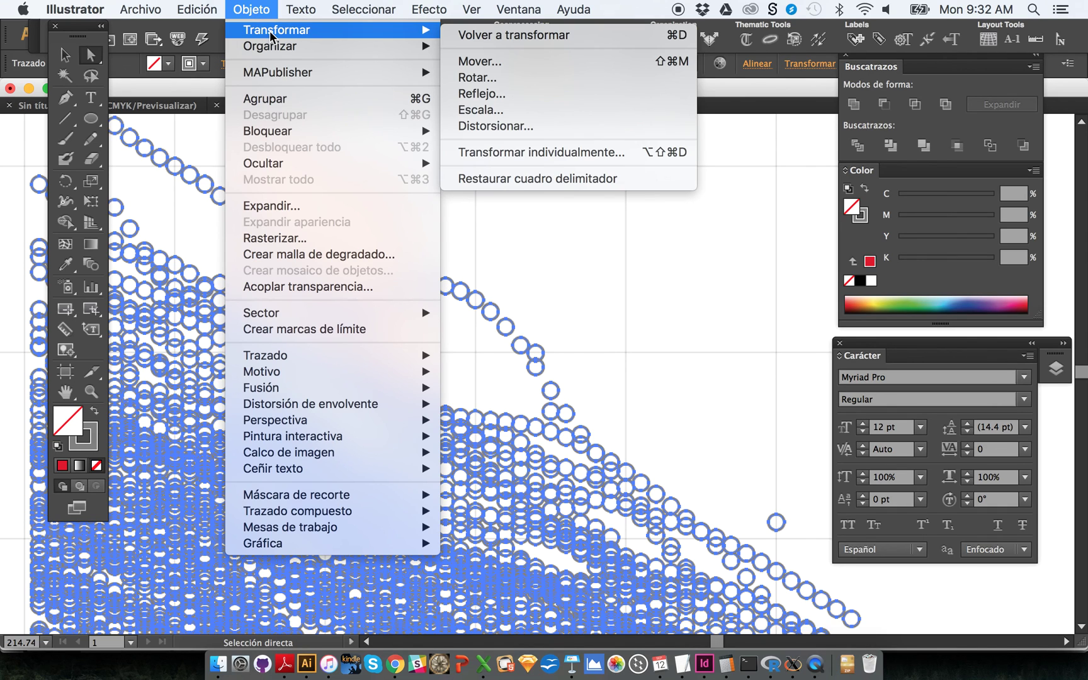
left_click(545, 156)
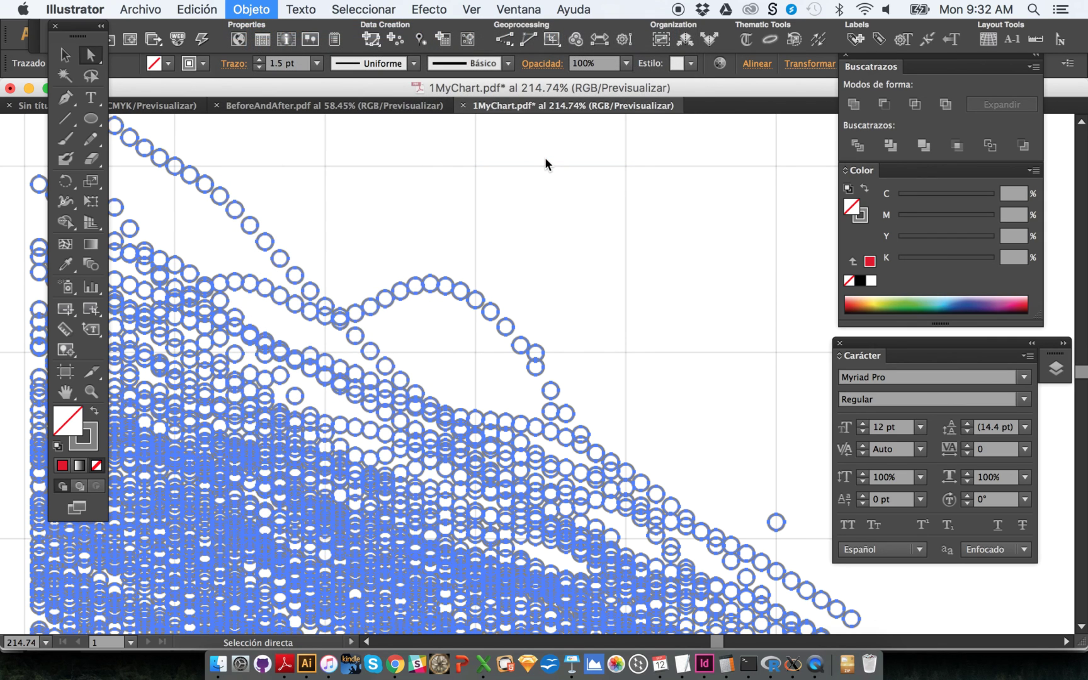
left_click(970, 520)
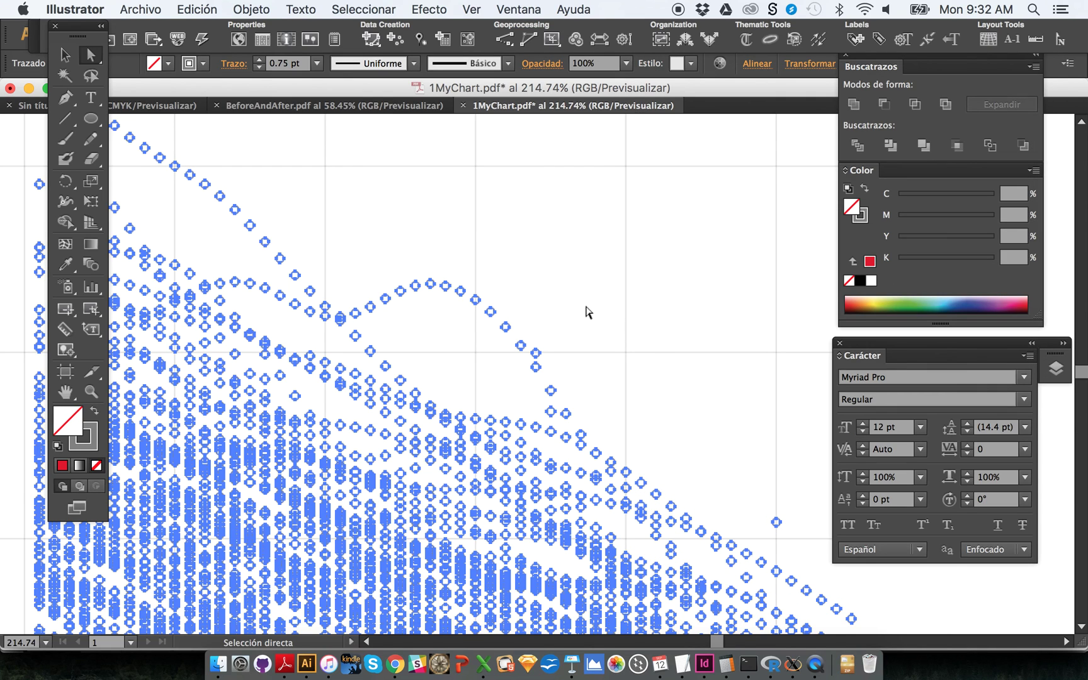
left_click(586, 312)
Step: Zoom out to the whole chart, then zoom closely onto the upper run of circle markers
key("super+1")
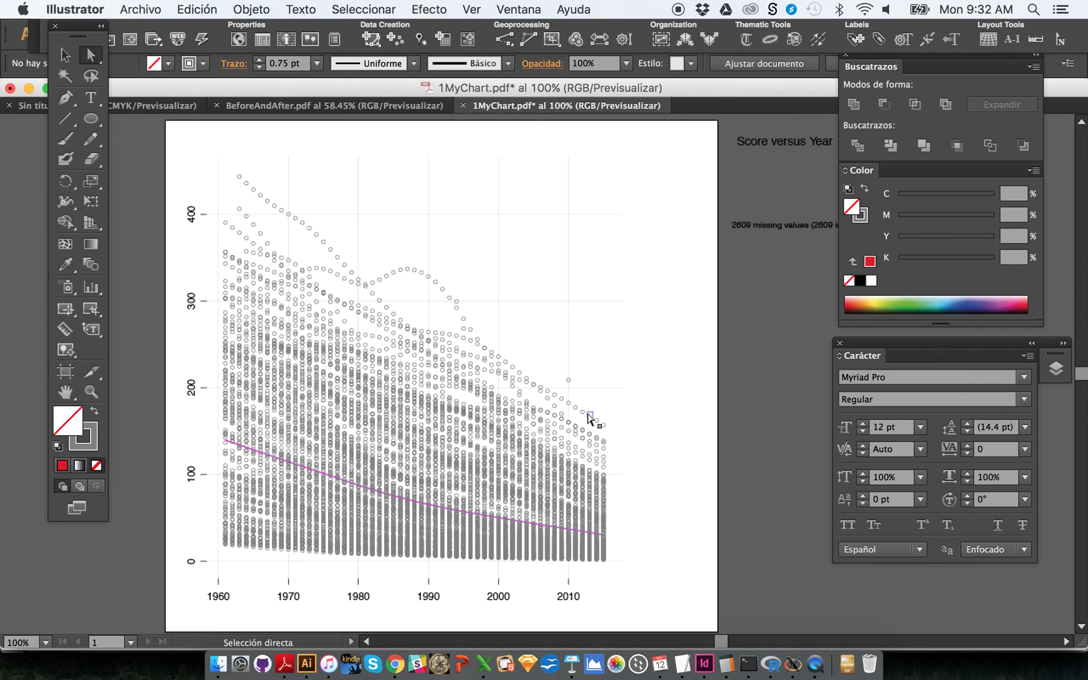
key("super+space")
left_click_drag(182, 161, 743, 494)
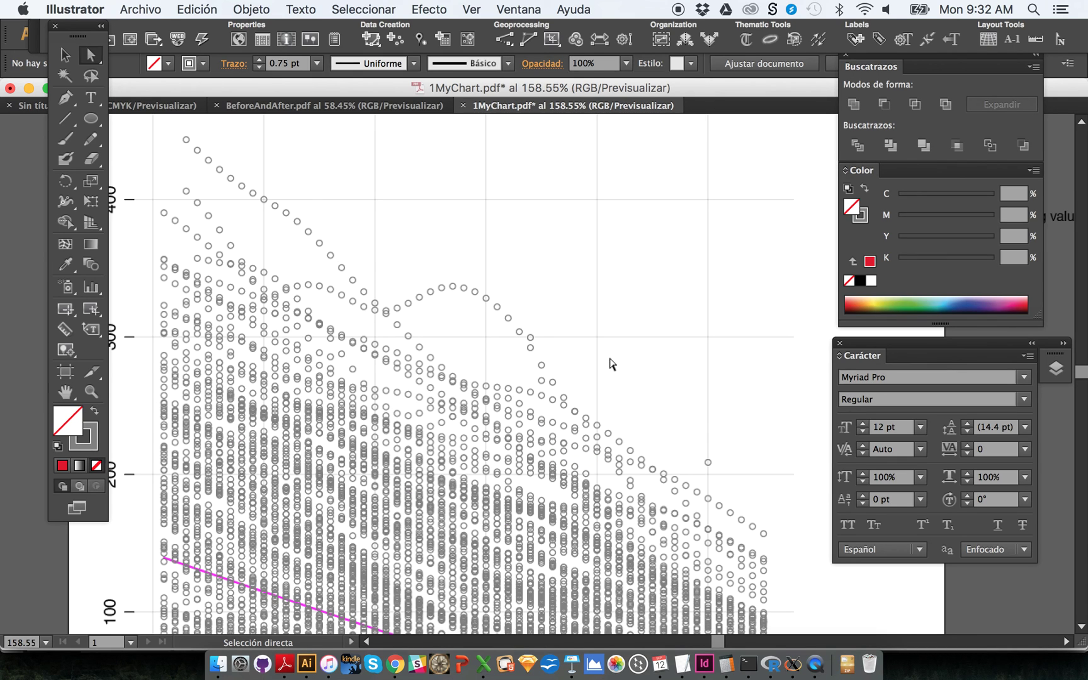
key("super+space")
left_click_drag(238, 165, 468, 348)
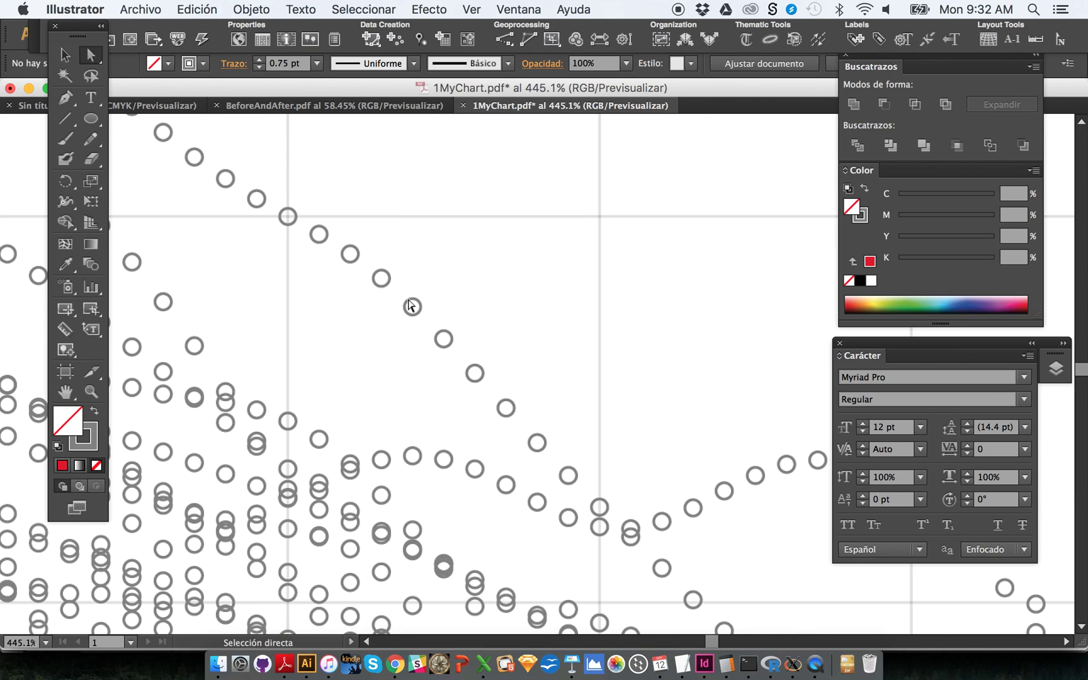
key("alt")
Step: Select one circle marker and all others sharing its stroke colour
left_click(388, 282, "alt")
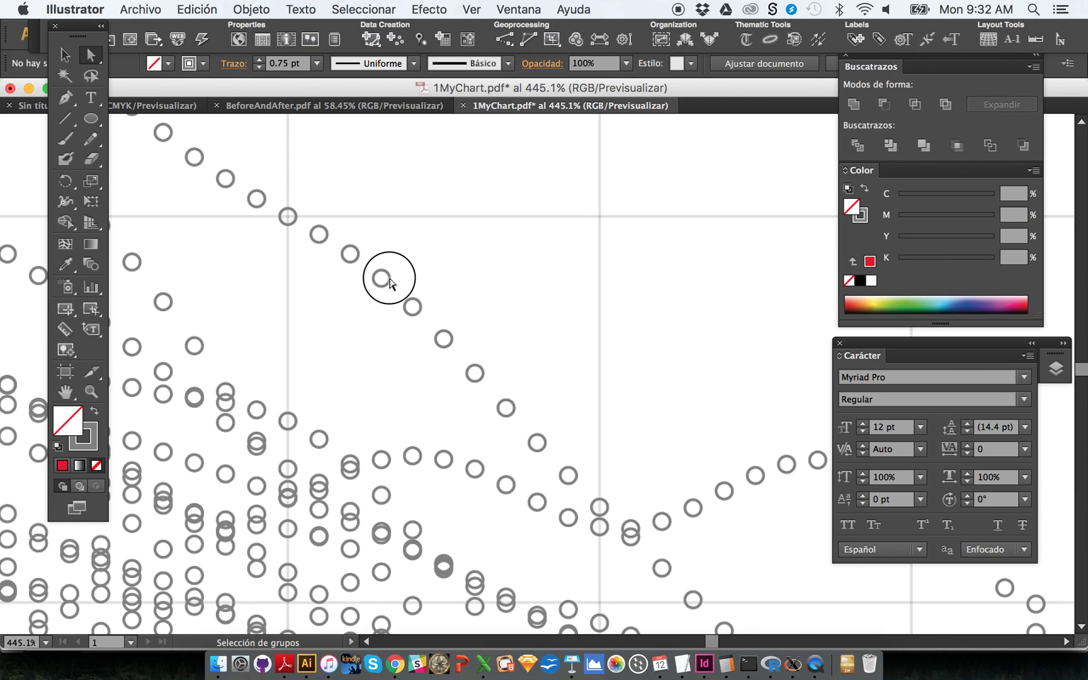
left_click(353, 9)
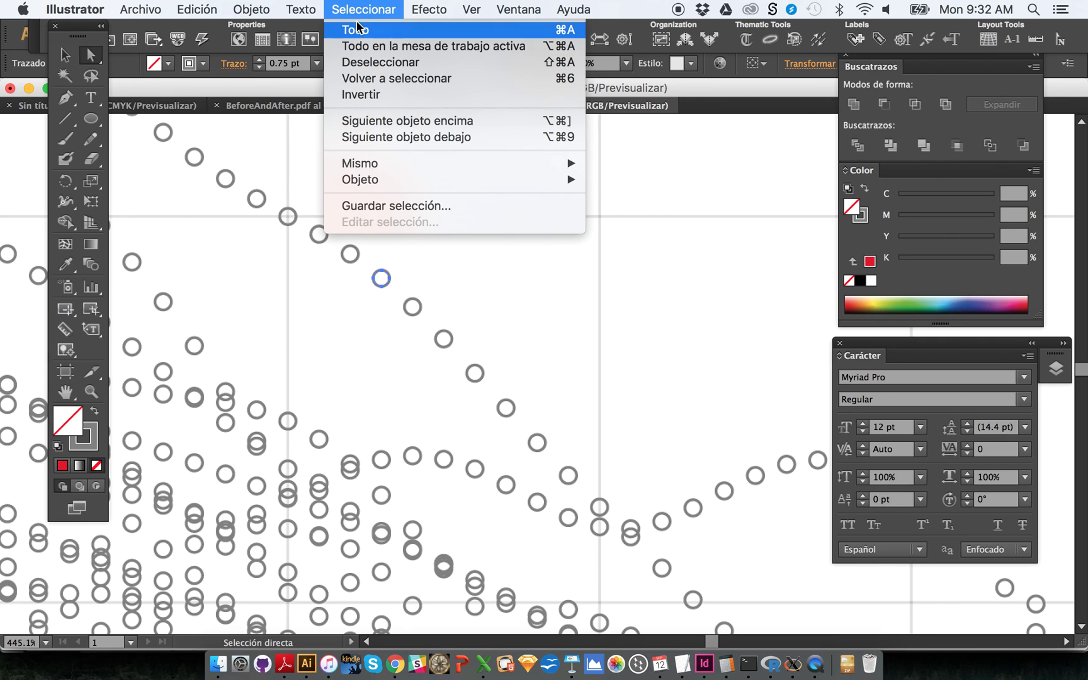
mouse_move(383, 162)
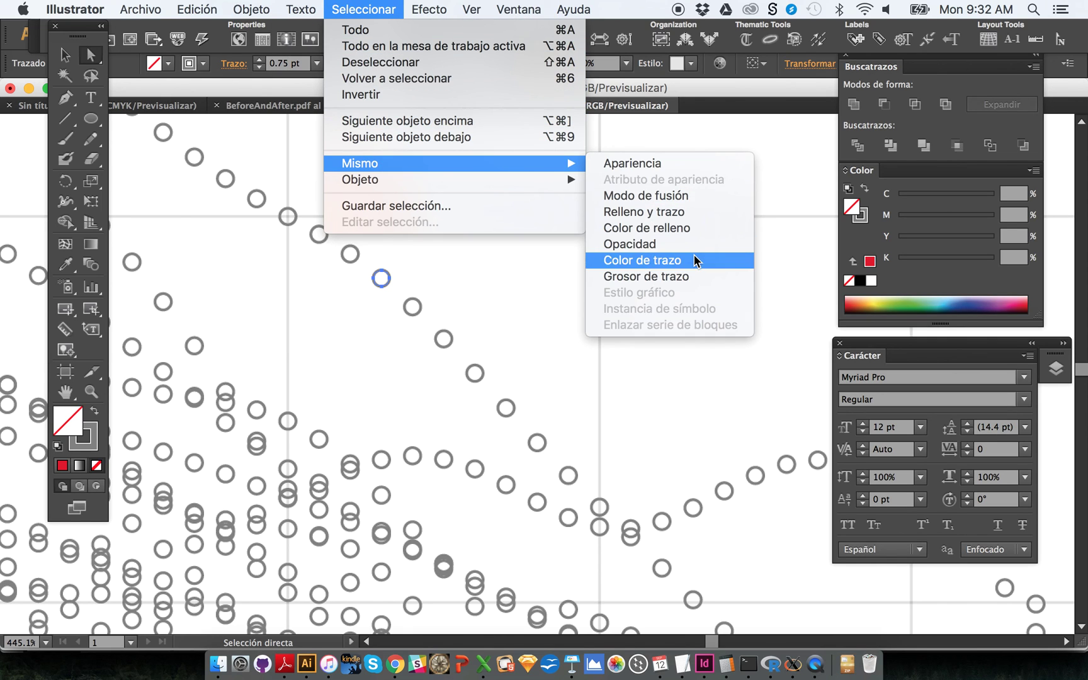
left_click(685, 259)
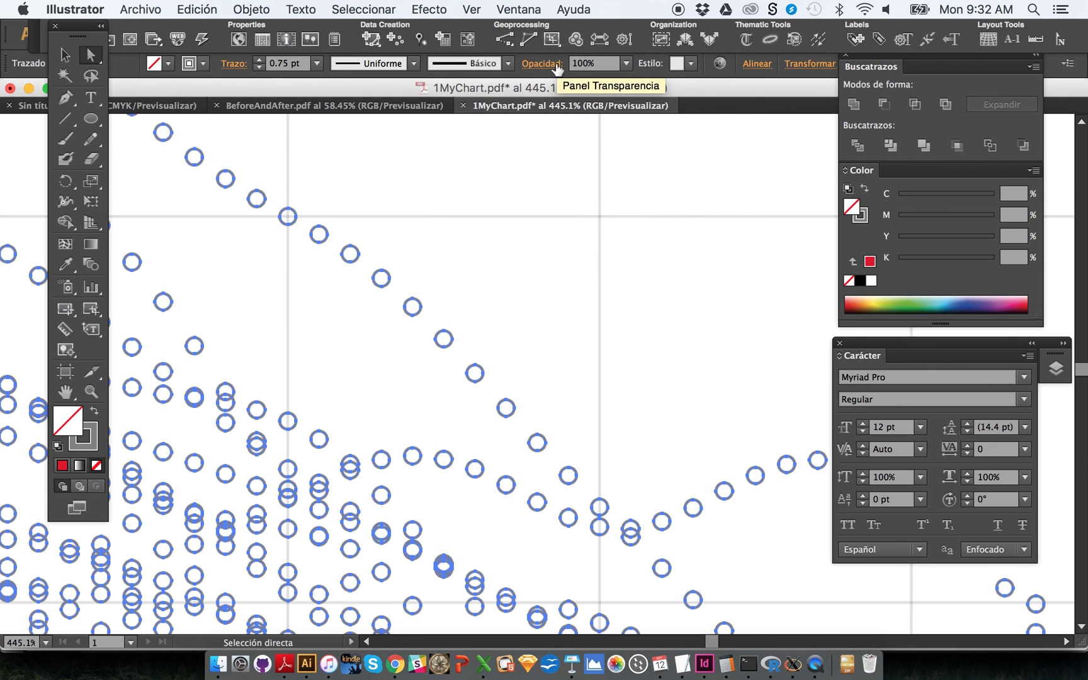
Step: Set the selected markers' opacity to 50% in the Appearance panel, then deselect
left_click(529, 10)
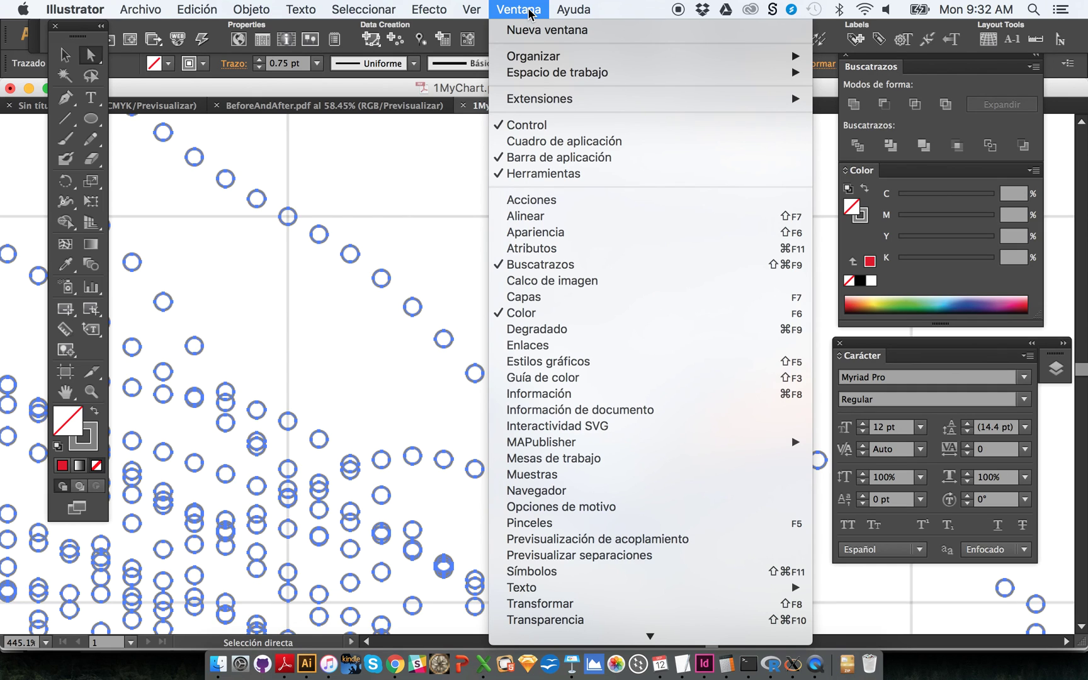
left_click(545, 232)
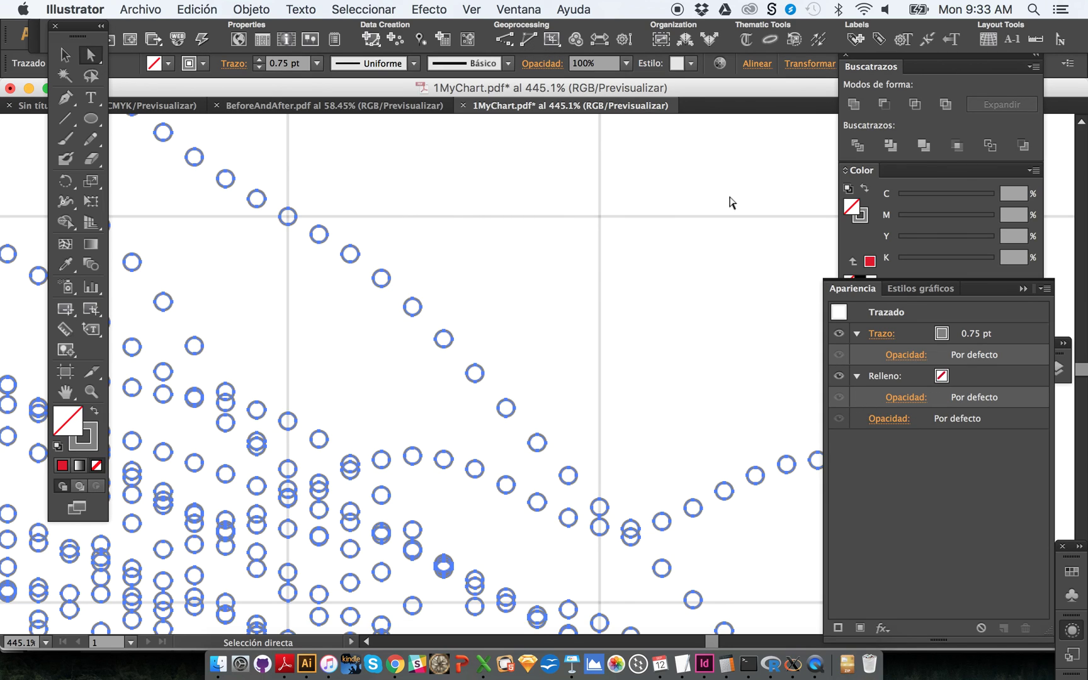
left_click(526, 65)
type("50")
key("Return")
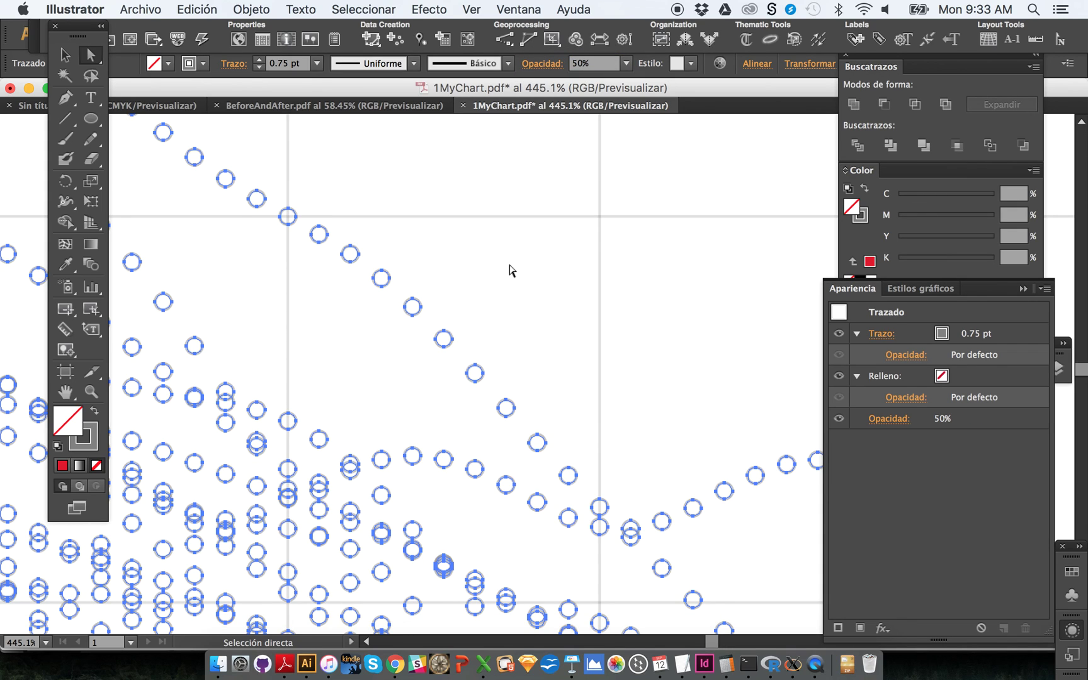
left_click(580, 404)
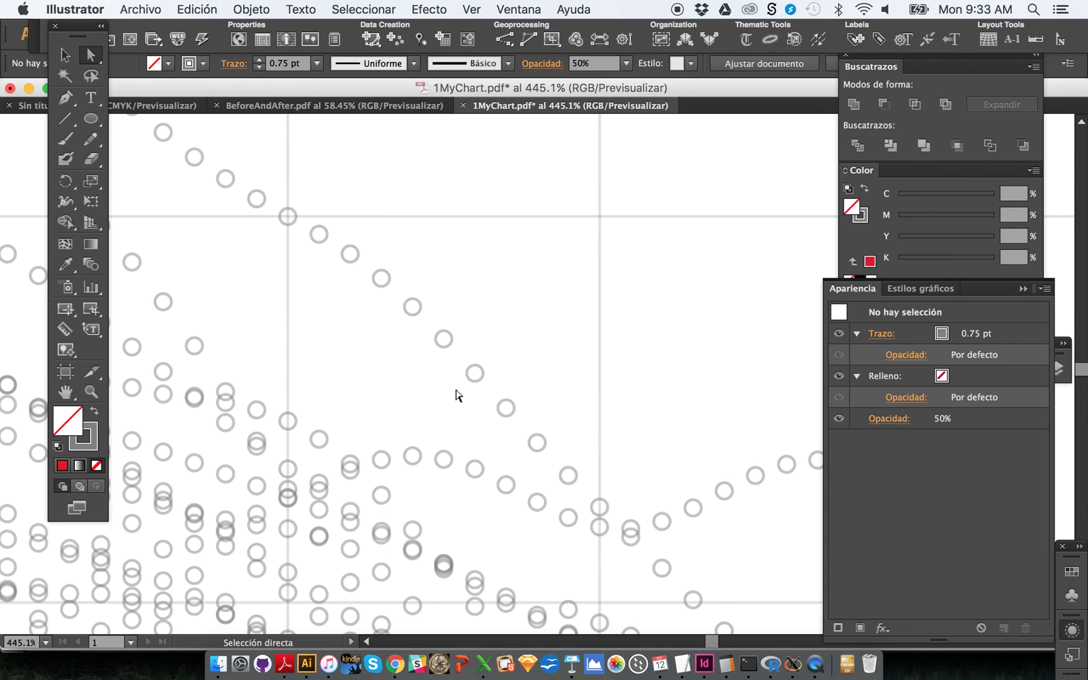
Step: Pan up toward the 300 axis label, zoom in on a few faded circles, then return to 100%
left_click_drag(209, 413, 485, 277)
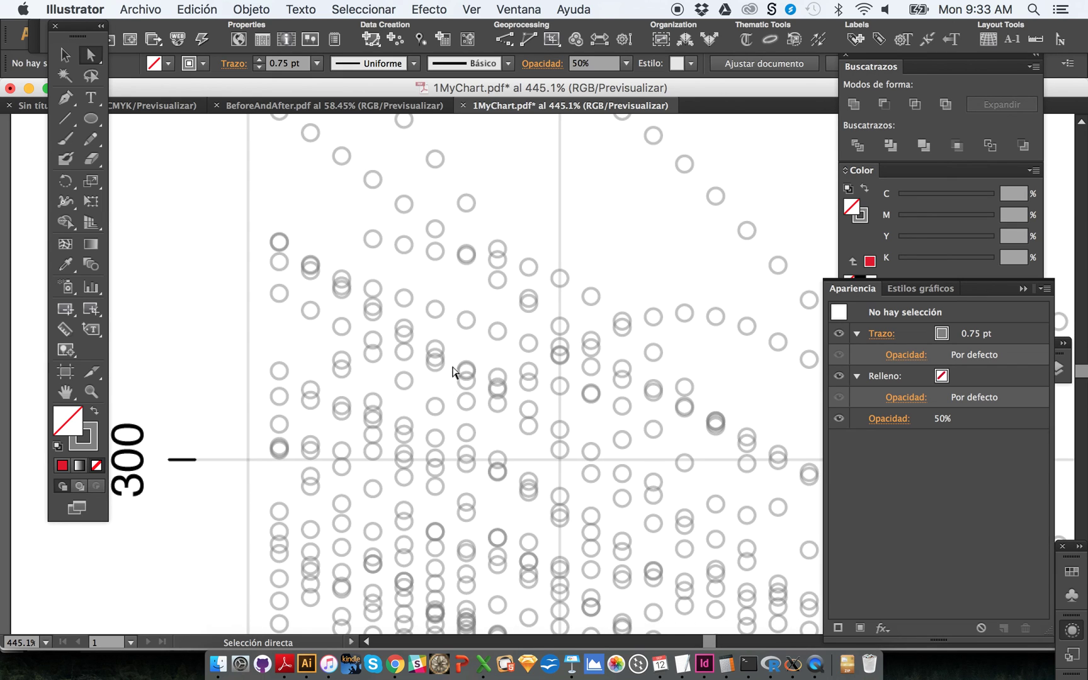
left_click_drag(452, 374, 466, 277)
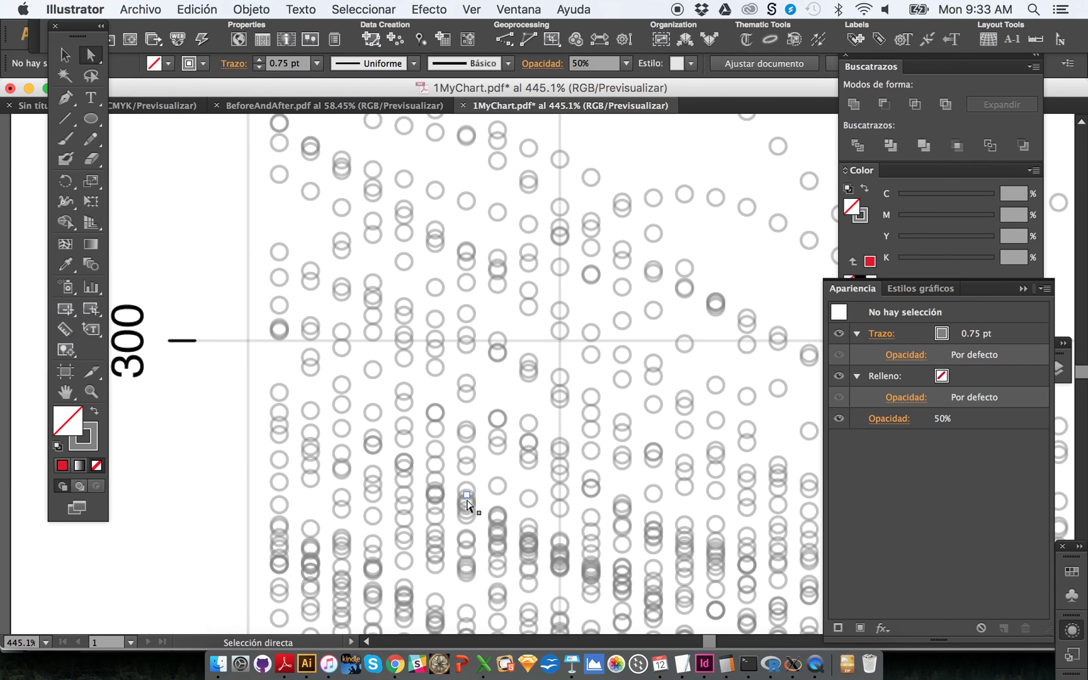
key("ctrl+space")
left_click_drag(440, 463, 539, 550)
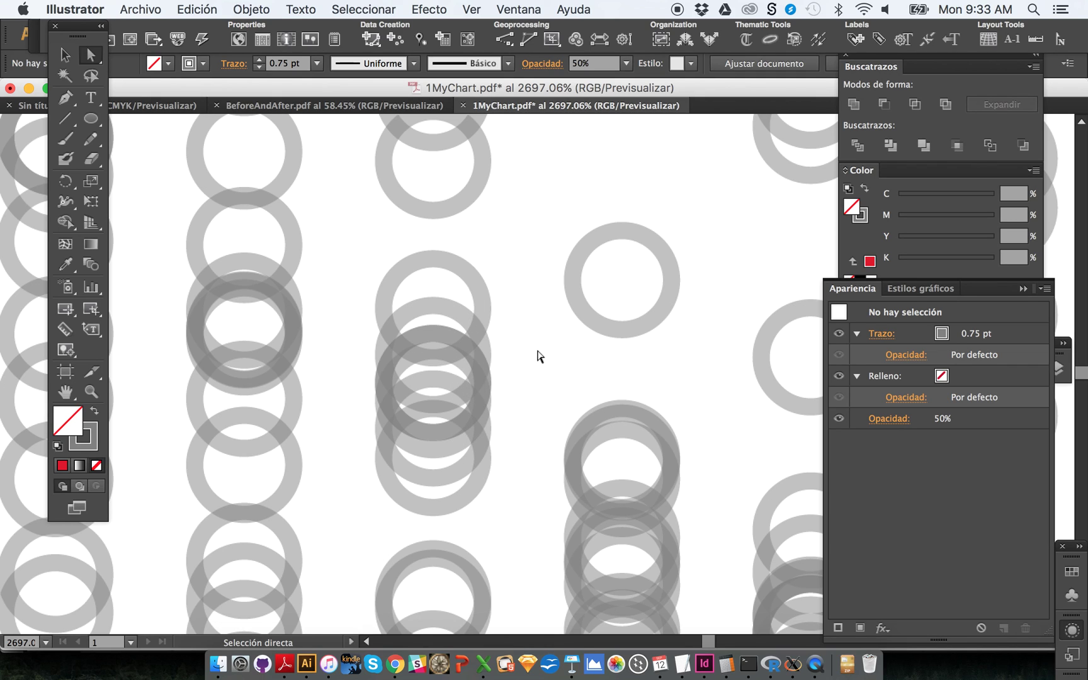
key("super+1")
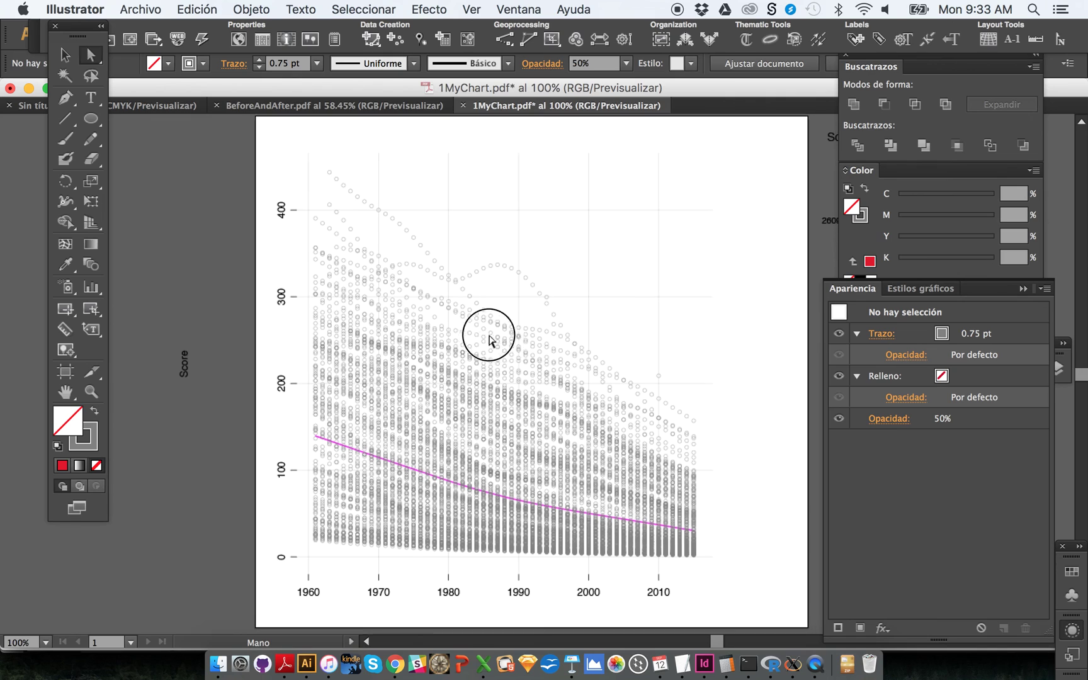
Step: Select the whole pink trend line and give its stroke C100 M29 Y100 K0, viewed at 100%
left_click(311, 439)
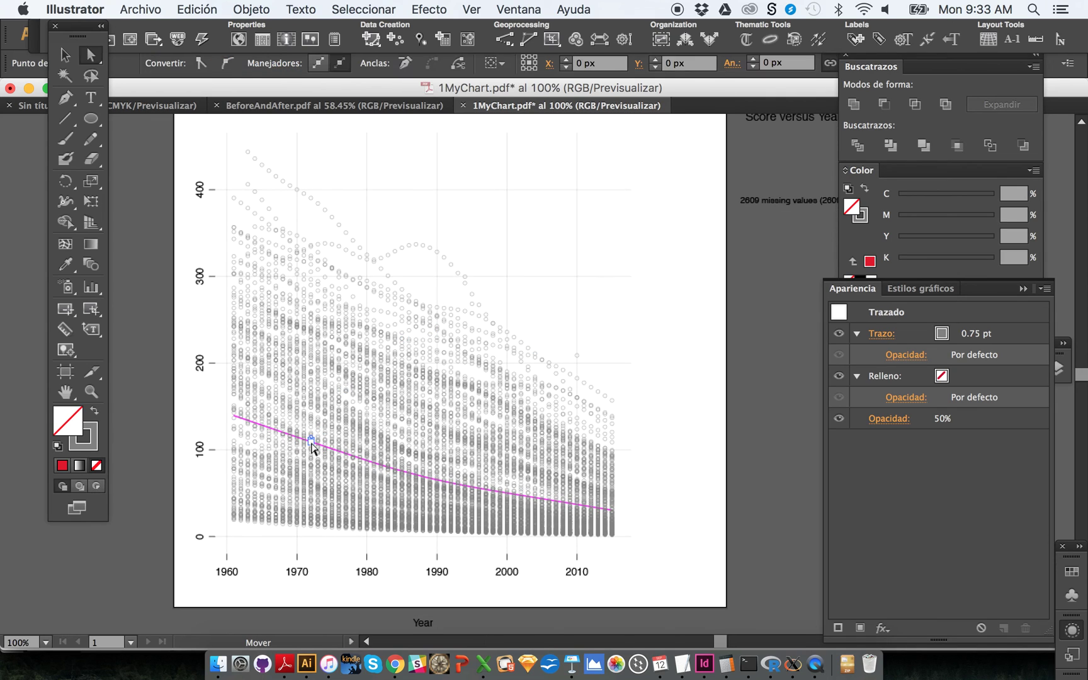
left_click_drag(214, 401, 396, 498)
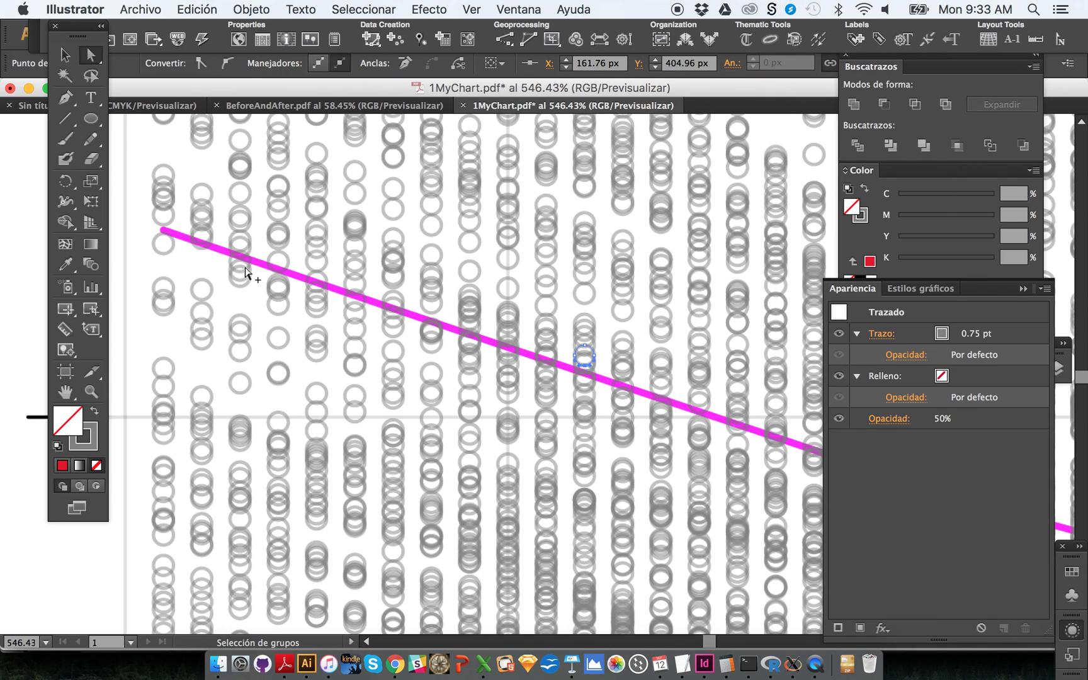
left_click(259, 265)
left_click(260, 268)
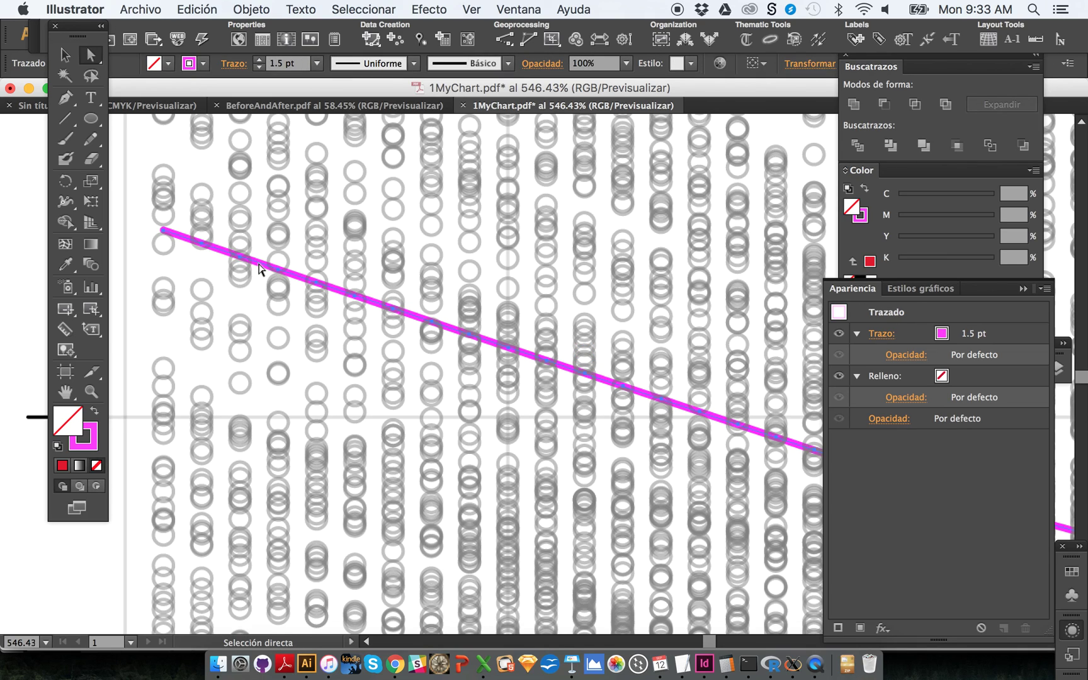
left_click(90, 439)
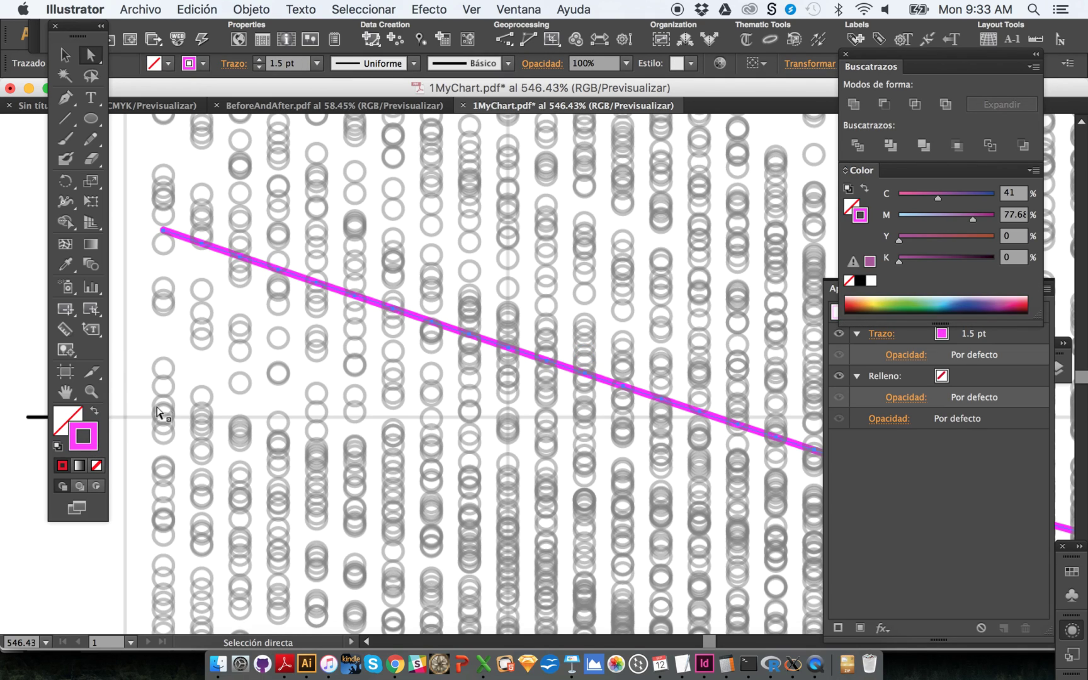
mouse_move(973, 220)
left_mouse_down()
mouse_move(899, 219)
mouse_move(1039, 241)
left_mouse_up()
left_click_drag(938, 195, 993, 196)
mouse_move(899, 219)
left_mouse_down()
mouse_move(935, 221)
mouse_move(927, 219)
left_mouse_up()
key("super+1")
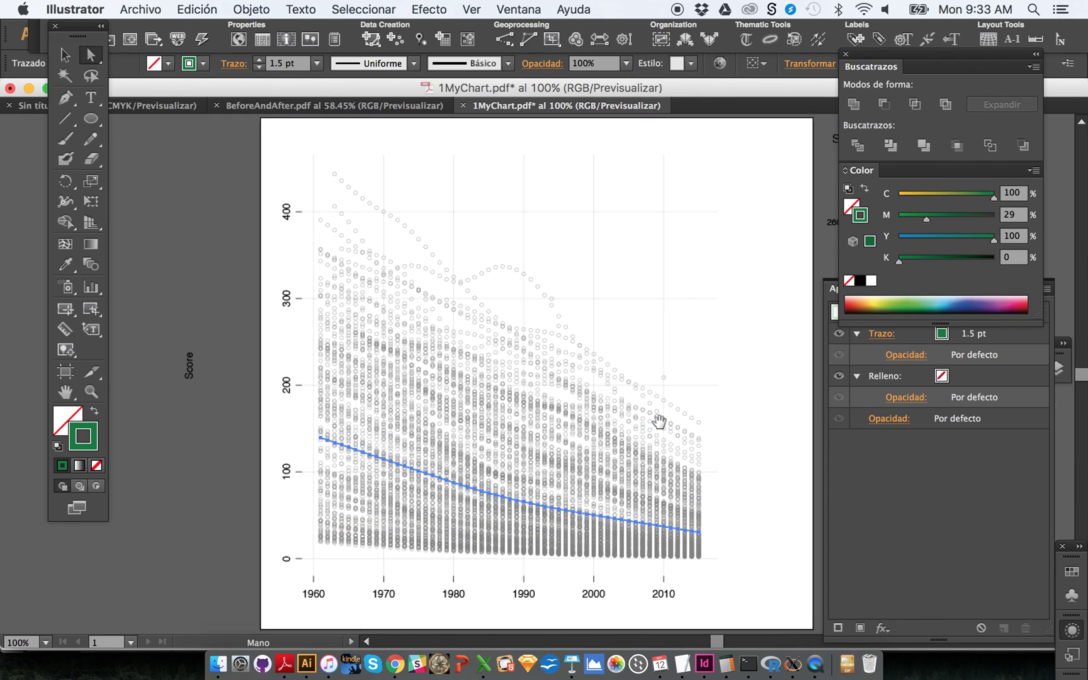
left_click_drag(426, 485, 427, 484)
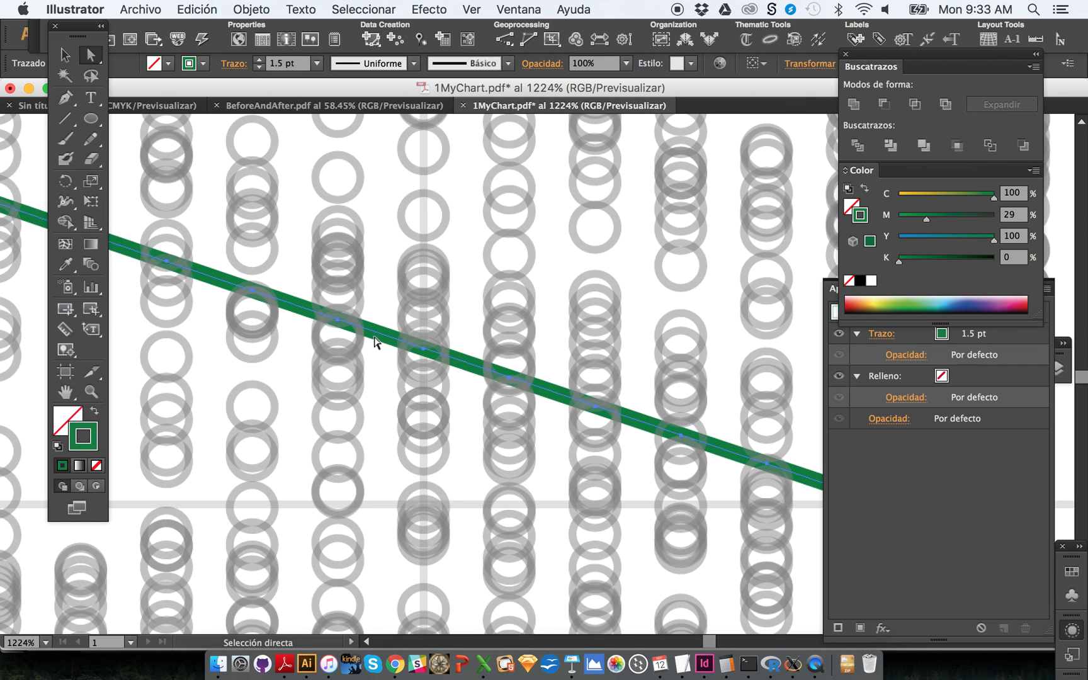
left_click_drag(275, 272, 530, 426)
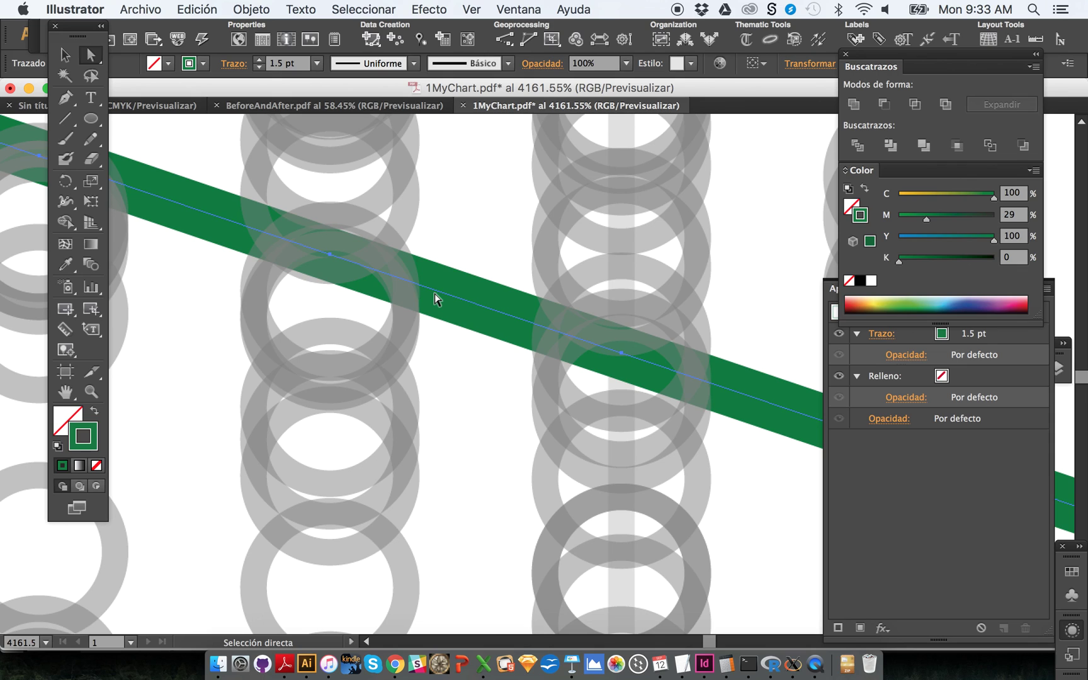
key("super+1")
left_click_drag(236, 346, 836, 625)
key("v")
key("Delete")
key("a")
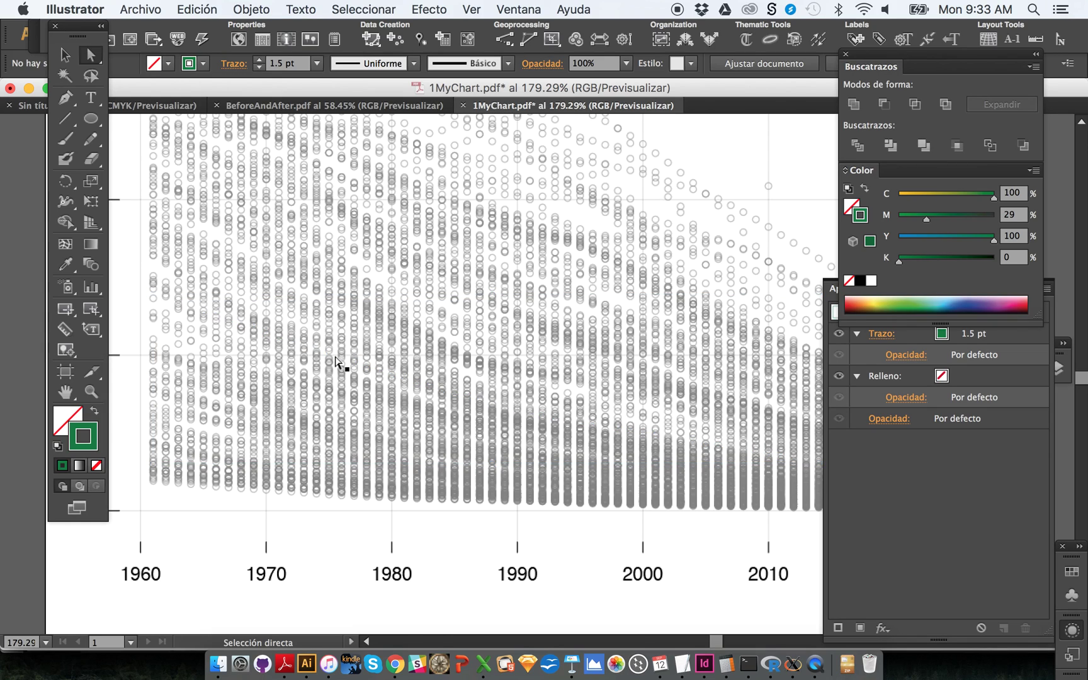
key("v")
key("a")
key("super+z")
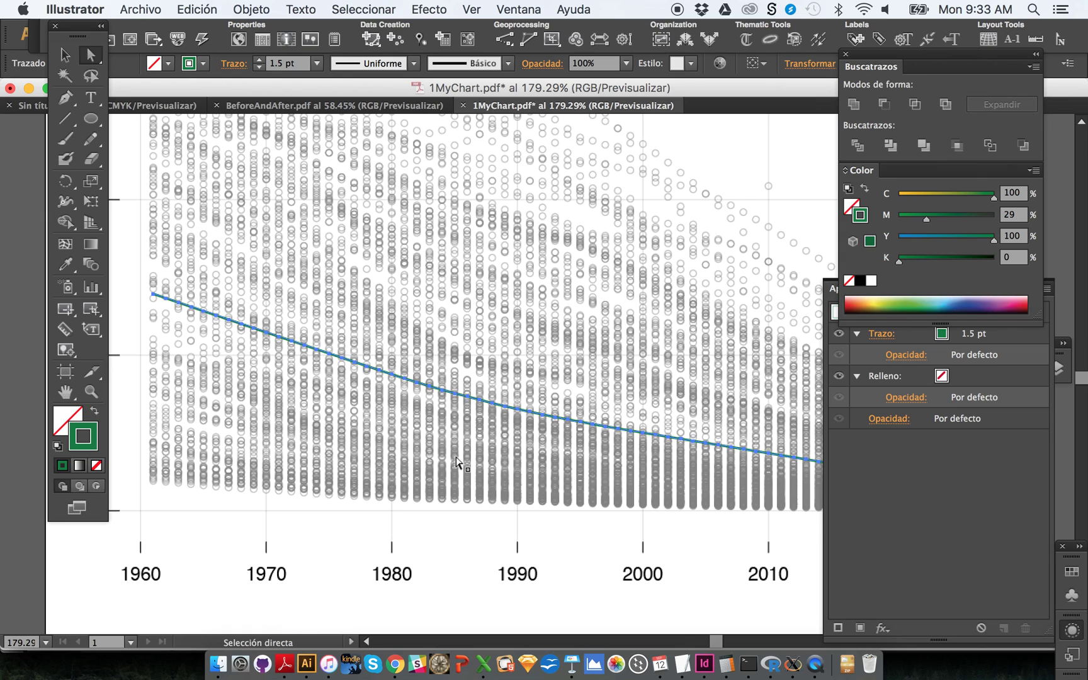
left_click(466, 557)
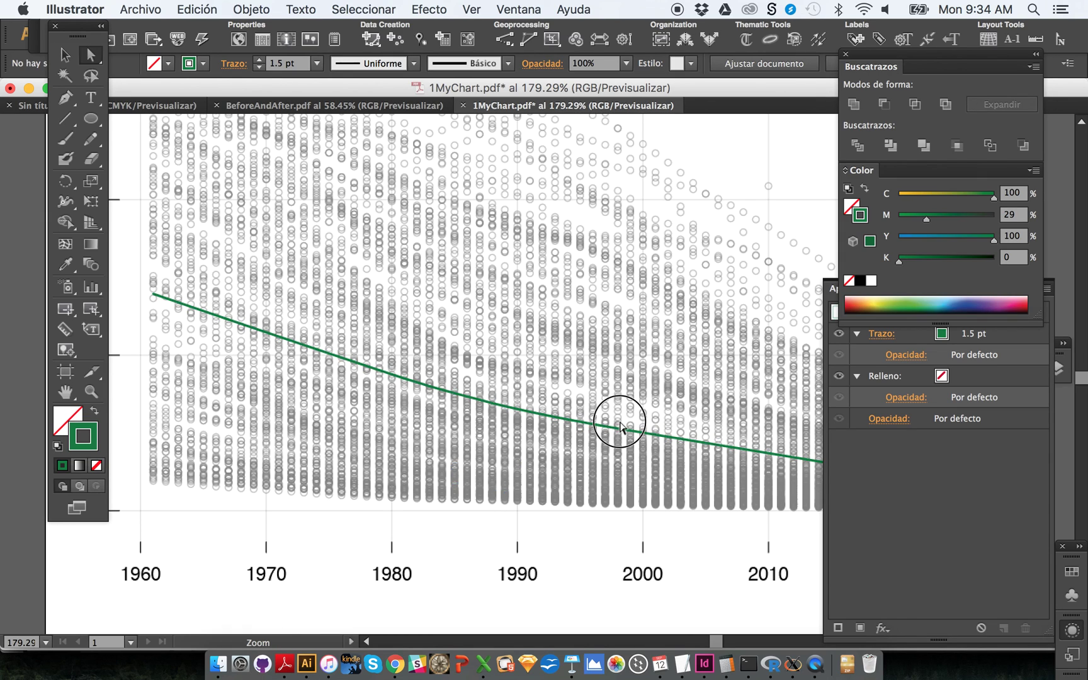